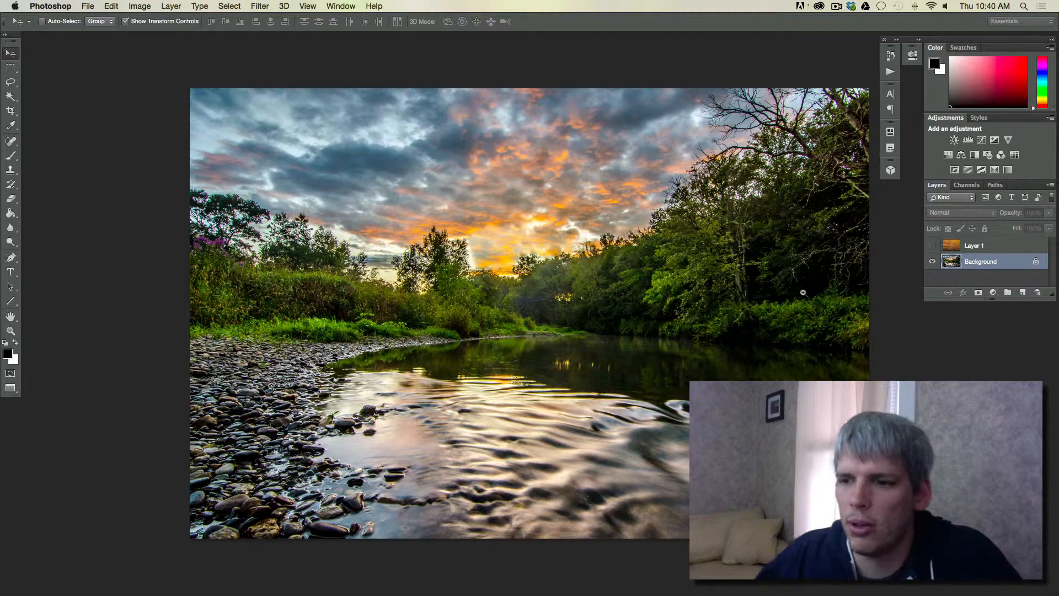
# Make Layer 1 with the orange motion-blur texture visible and select it
pyautogui.click(932, 245)
pyautogui.click(986, 245)
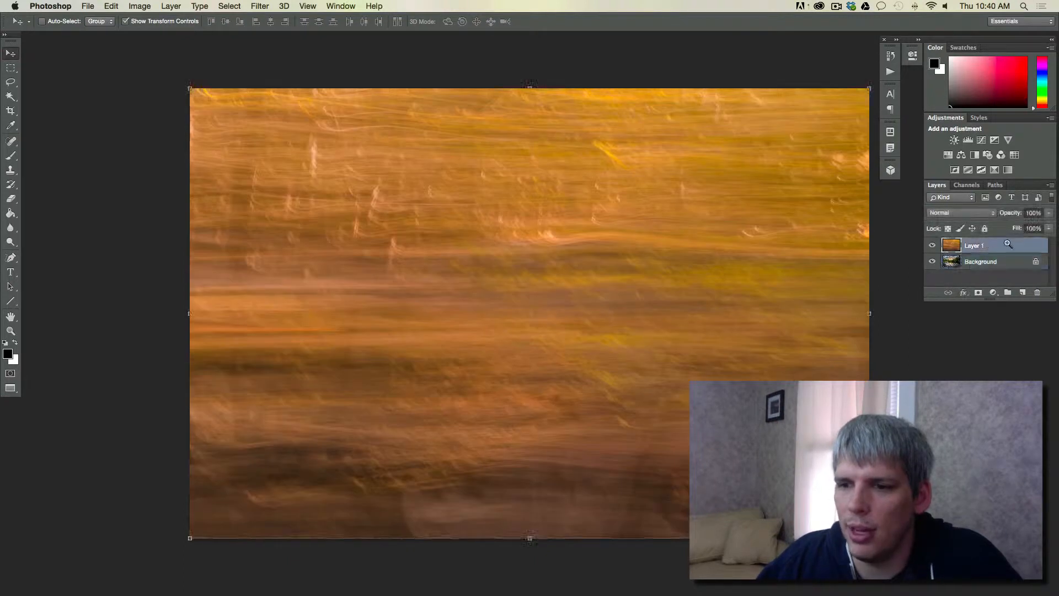
# Preview Layer 1 at 59% opacity over the river photo and restore it to 100%
pyautogui.click(973, 213)
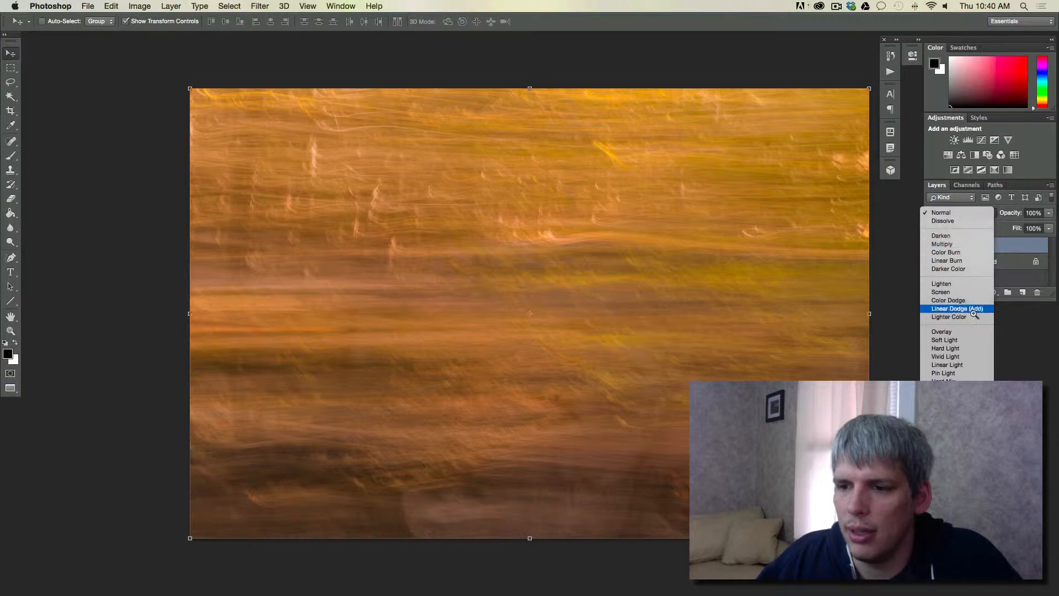
pyautogui.click(1049, 214)
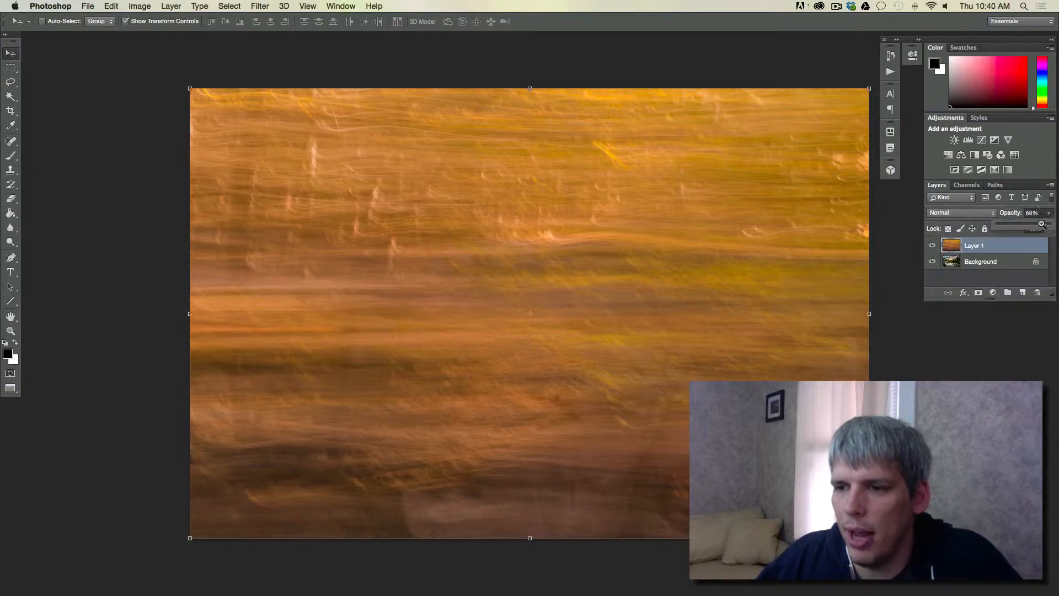
pyautogui.moveTo(1049, 224); pyautogui.dragTo(1031, 224)
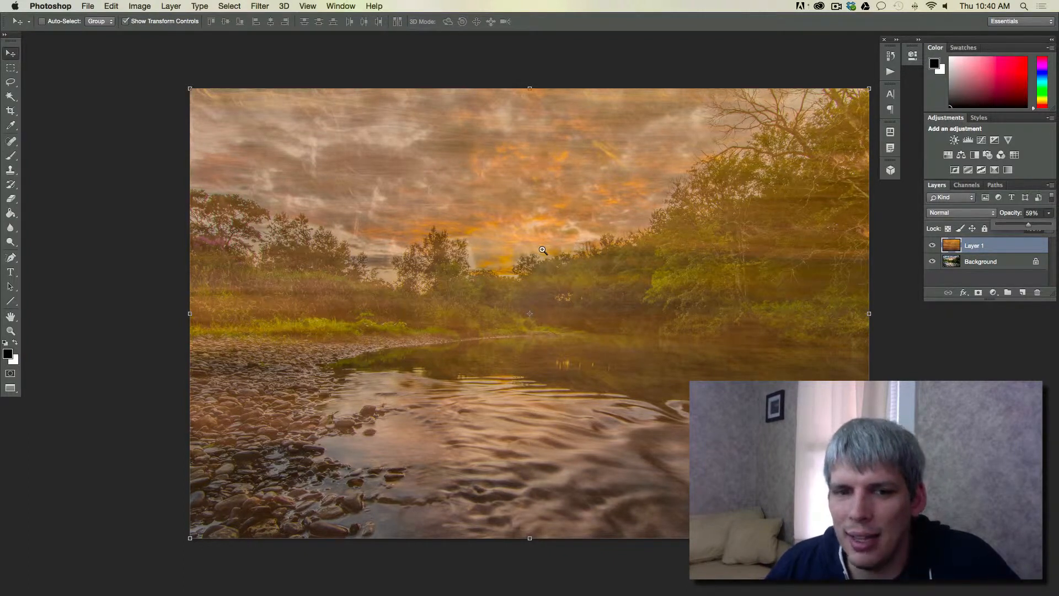
pyautogui.moveTo(1029, 224); pyautogui.dragTo(1051, 224)
# Set Layer 1's blend mode to Overlay
pyautogui.click(957, 213)
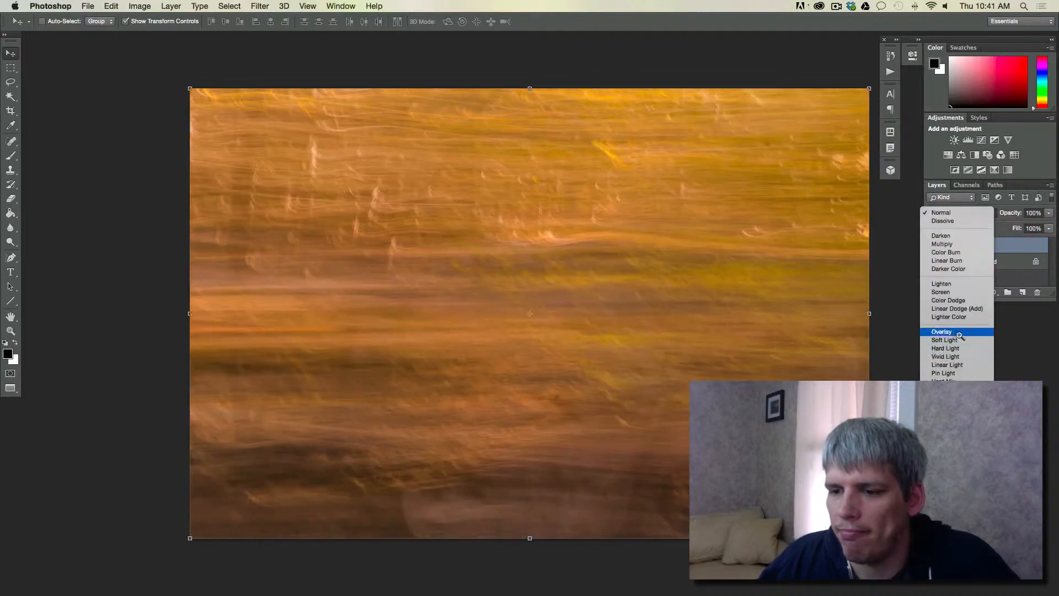
pyautogui.click(959, 332)
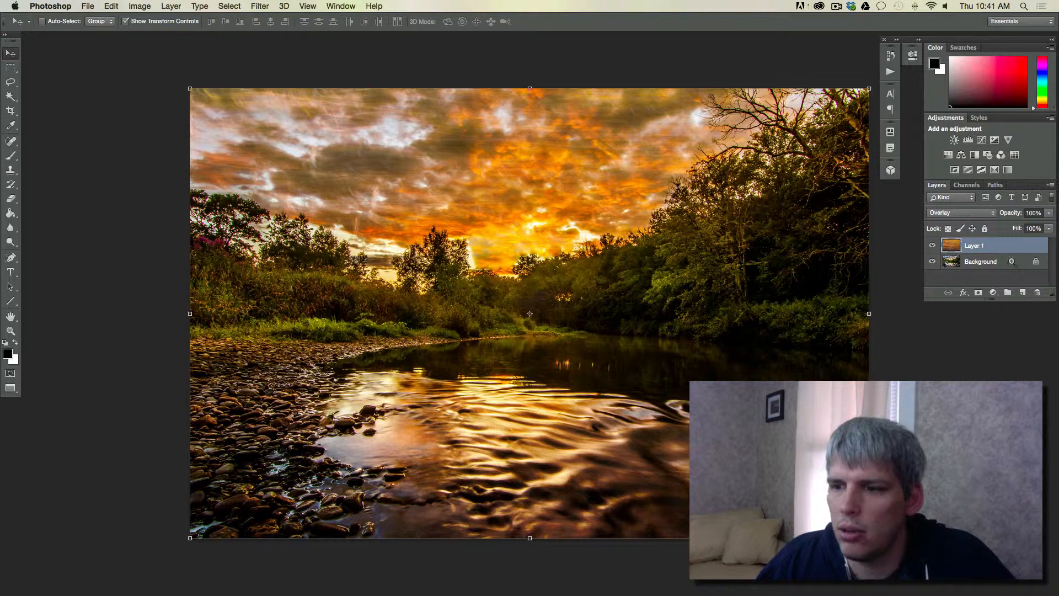
pyautogui.click(990, 212)
pyautogui.click(982, 212)
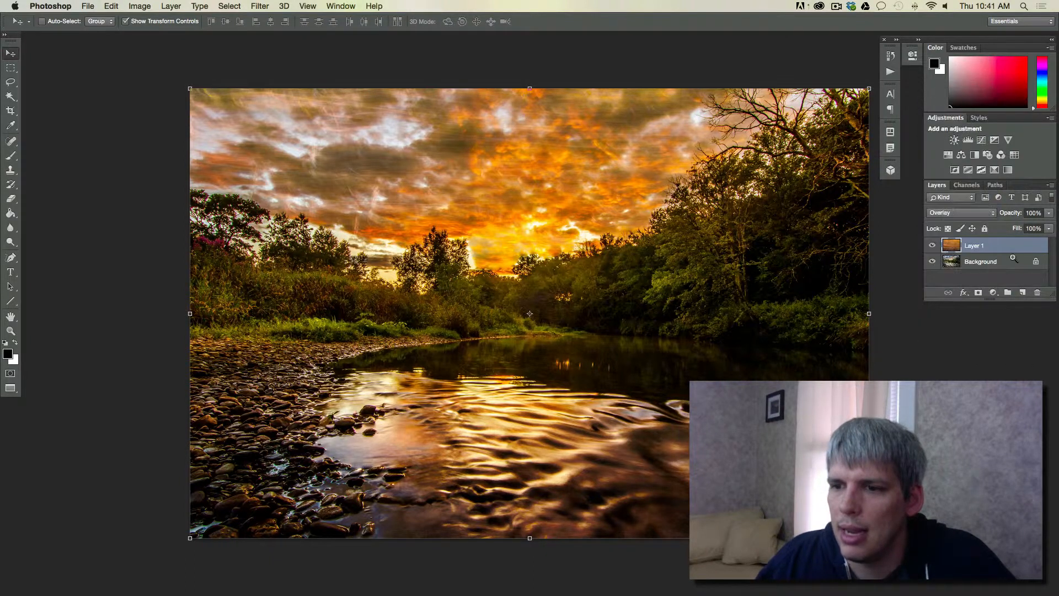
# Duplicate Layer 1 within the same document, keeping the suggested name Layer 1 copy
pyautogui.rightClick(1005, 247)
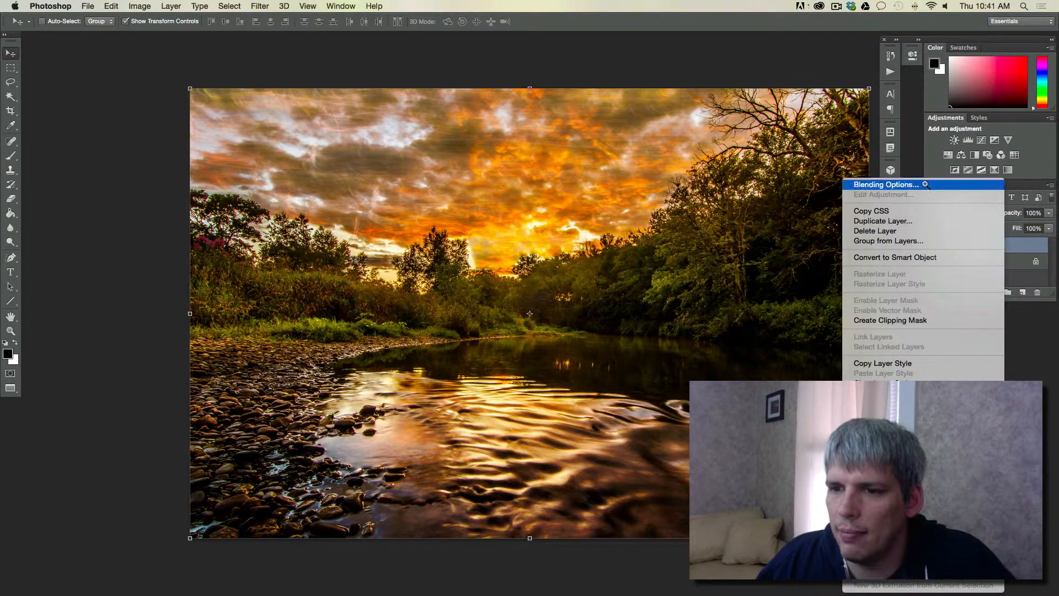
pyautogui.click(1018, 249)
pyautogui.rightClick(1019, 249)
pyautogui.click(1030, 249)
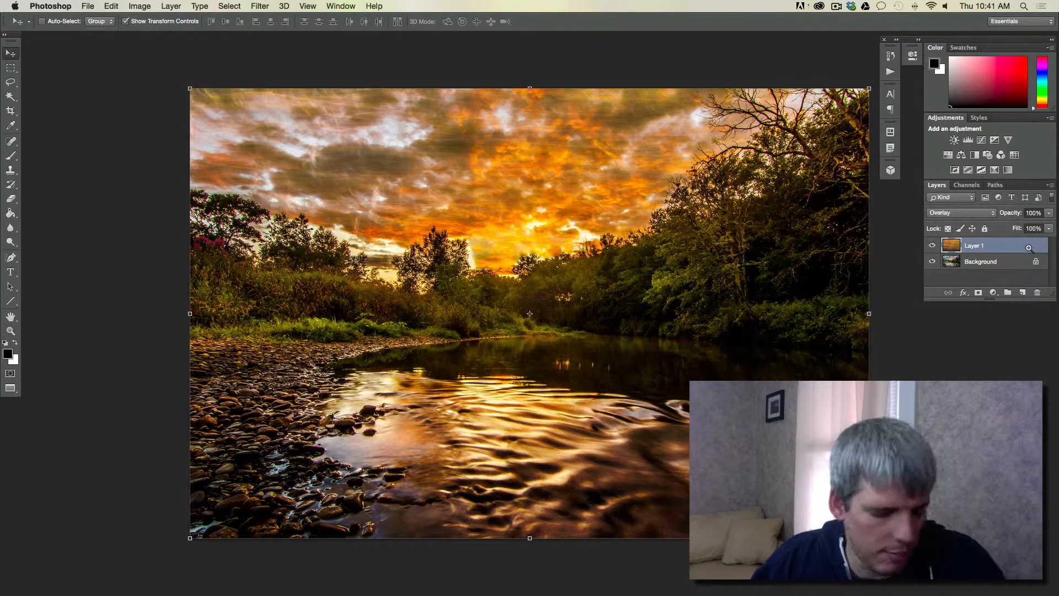
pyautogui.rightClick(1016, 247)
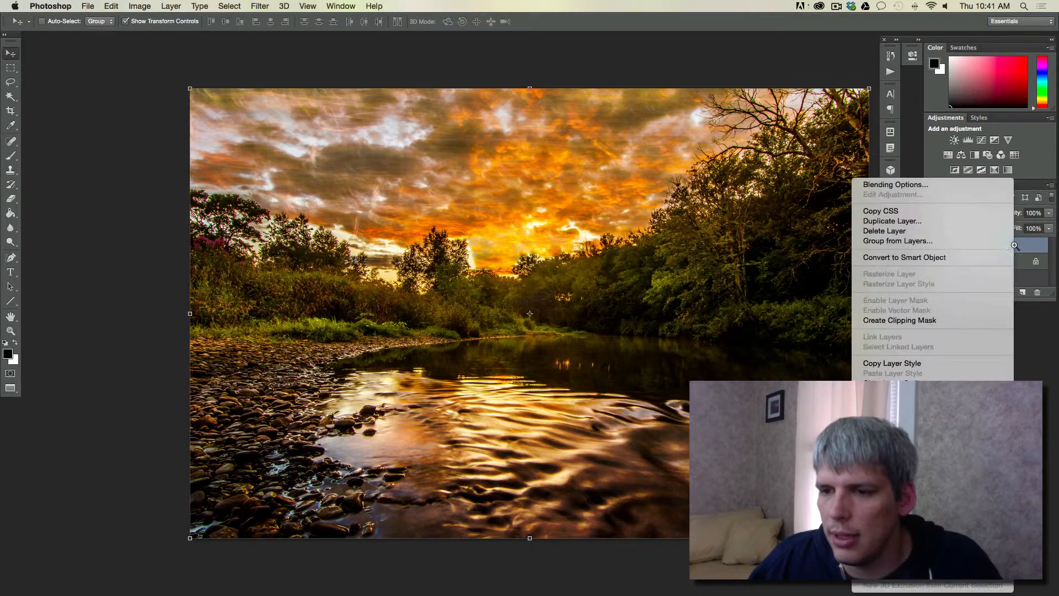
pyautogui.click(964, 221)
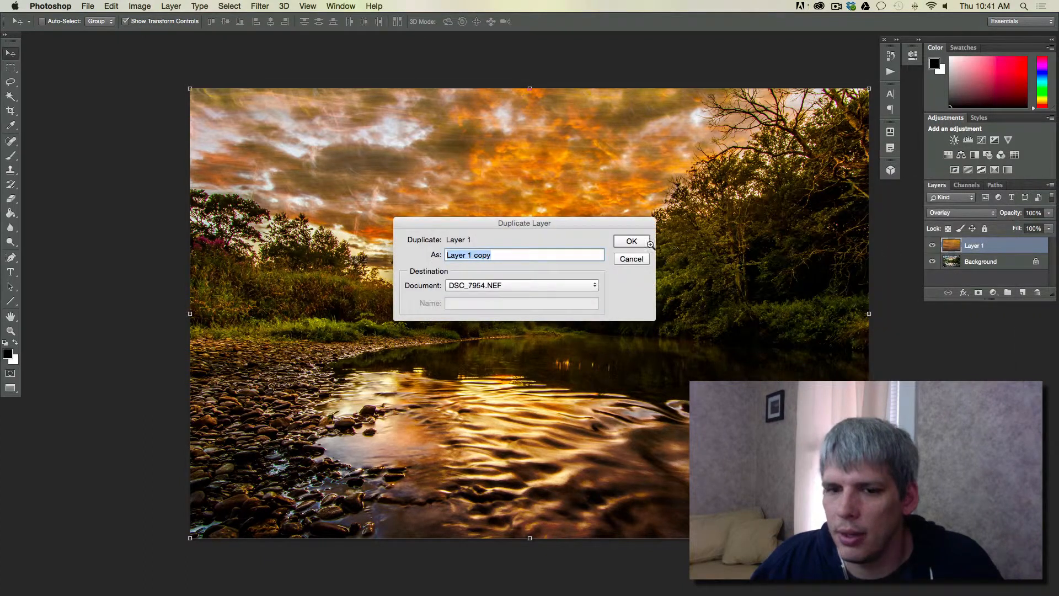
pyautogui.click(639, 242)
# Duplicate Layer 1 copy to stack a third Overlay texture layer on top
pyautogui.rightClick(1003, 246)
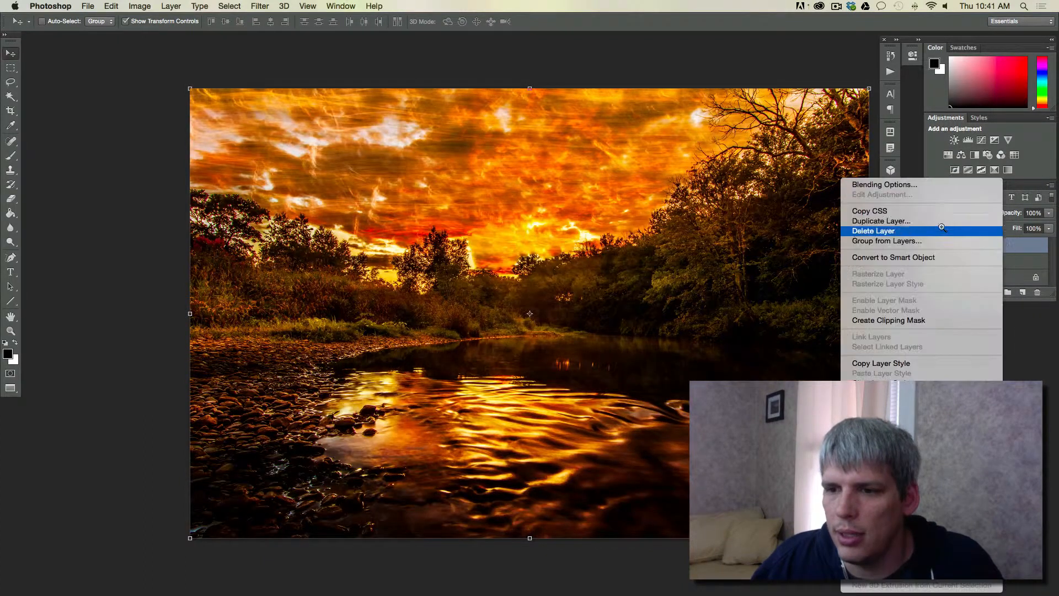
pyautogui.click(865, 219)
pyautogui.click(640, 242)
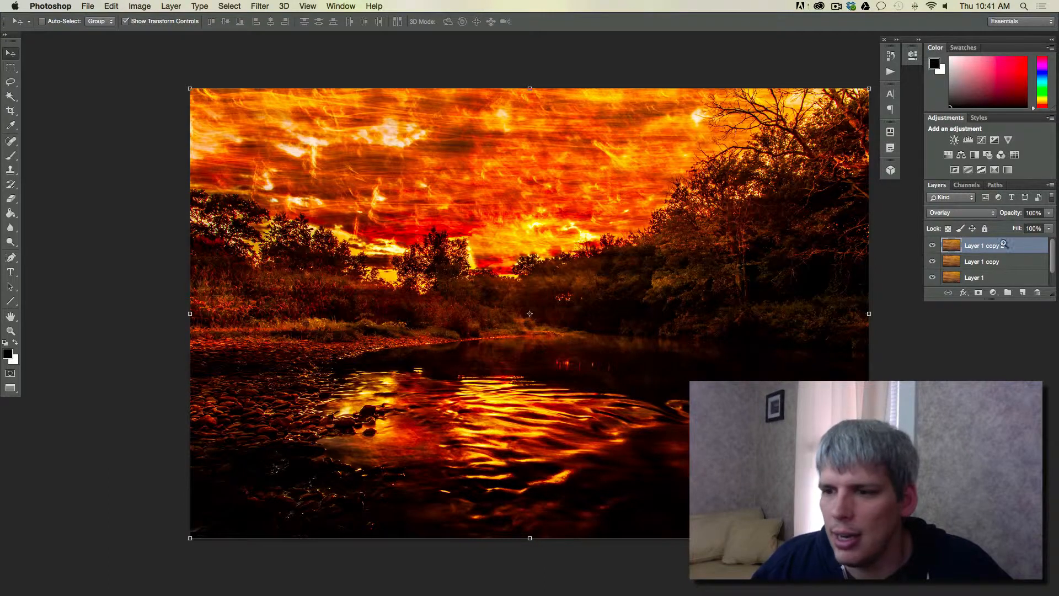
pyautogui.rightClick(988, 245)
pyautogui.click(1019, 244)
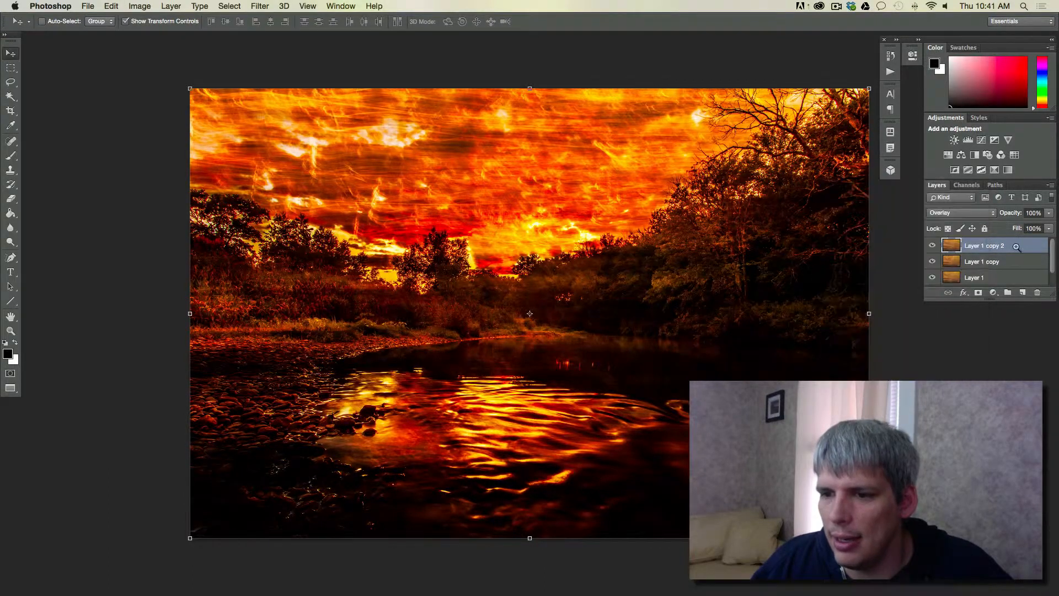
# Add a layer mask to Layer 1 and to each of its two copies, and hide both copies
pyautogui.click(978, 292)
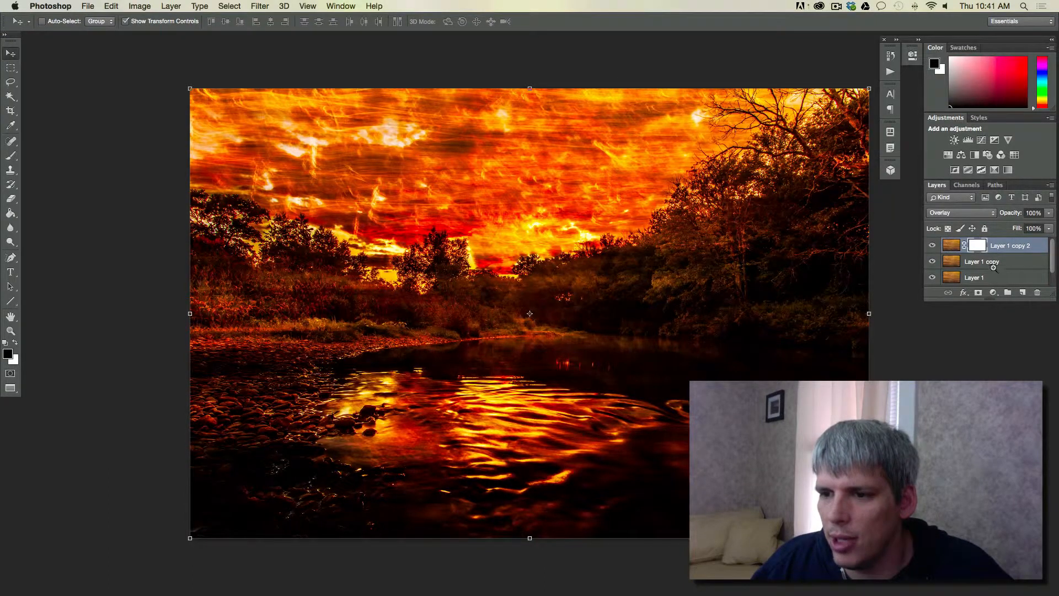
pyautogui.click(993, 263)
pyautogui.click(978, 293)
pyautogui.click(987, 276)
pyautogui.click(979, 293)
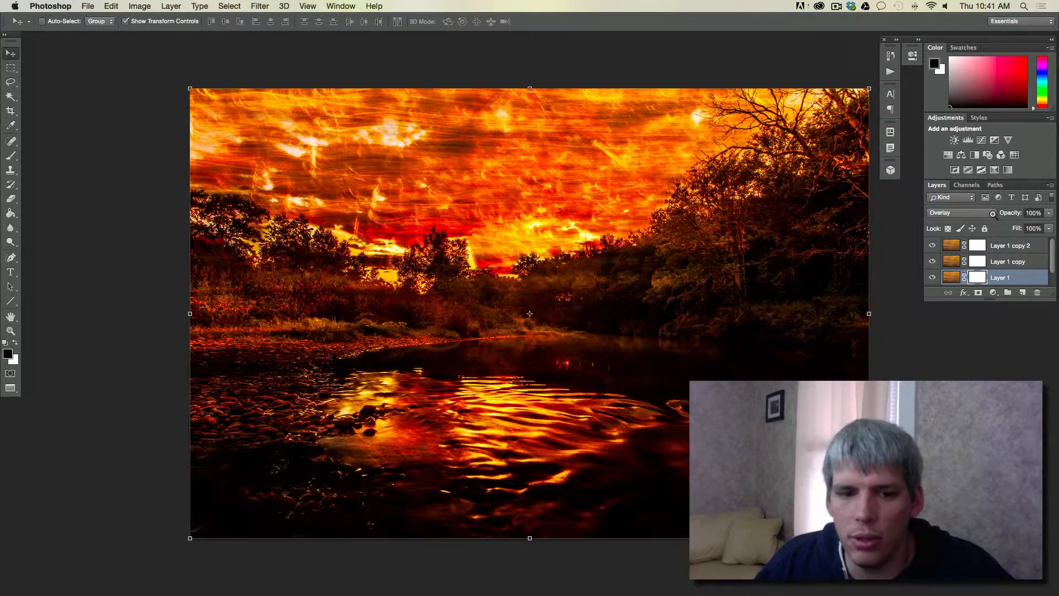
pyautogui.moveTo(932, 277); pyautogui.dragTo(934, 245)
pyautogui.click(932, 277)
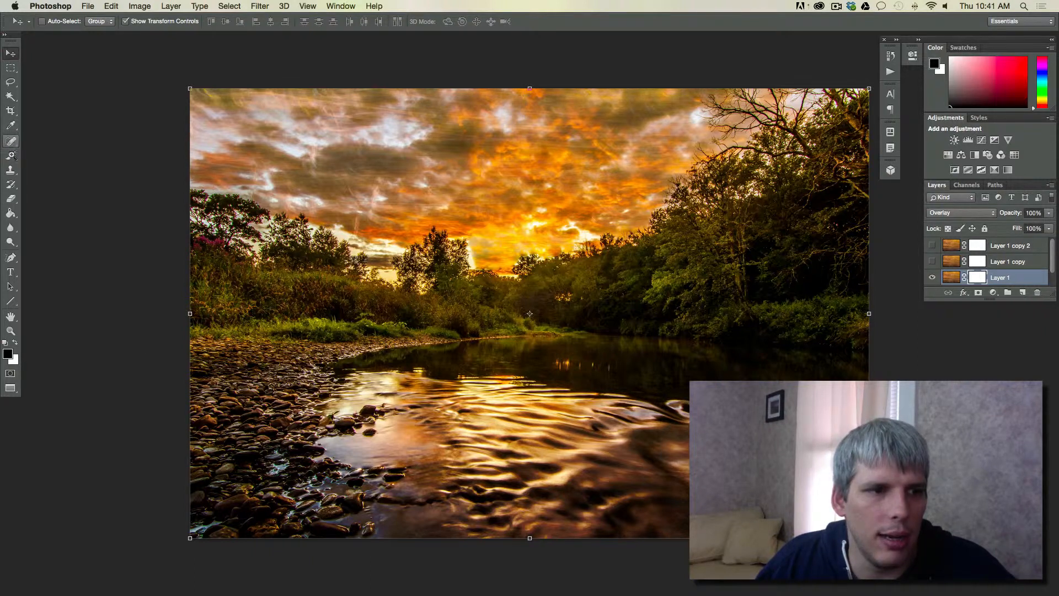
# Choose the Brush tool and set its size to 476 px
pyautogui.click(12, 157)
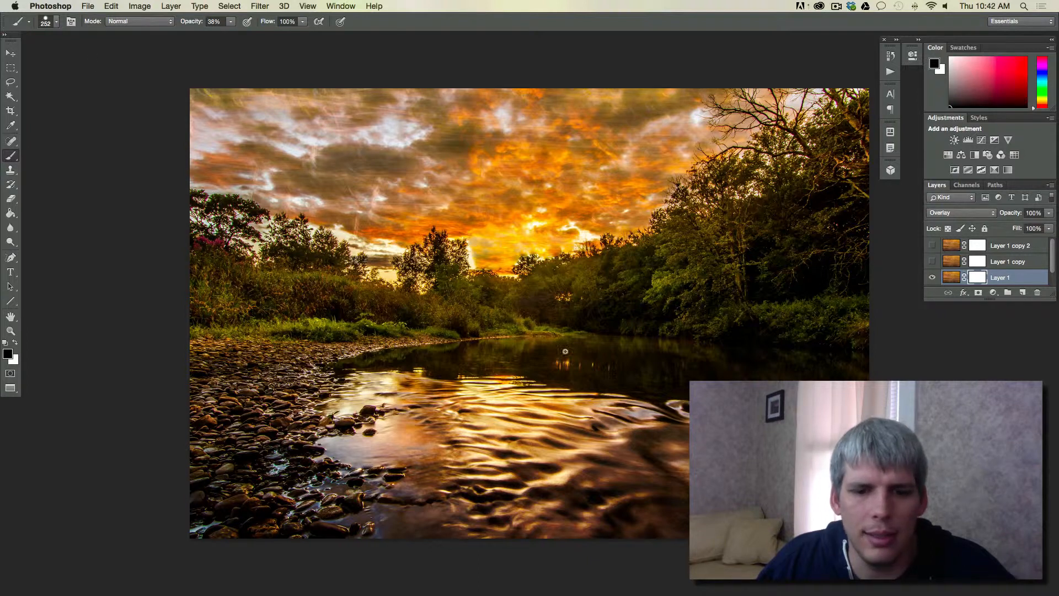
pyautogui.click(56, 22)
pyautogui.moveTo(115, 56); pyautogui.dragTo(125, 57)
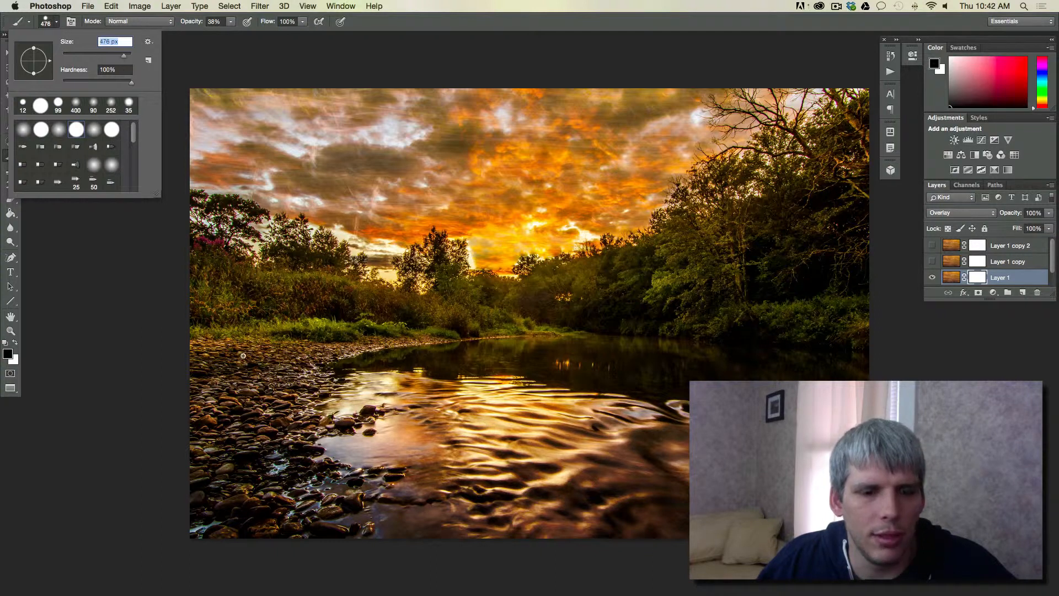
pyautogui.click(47, 21)
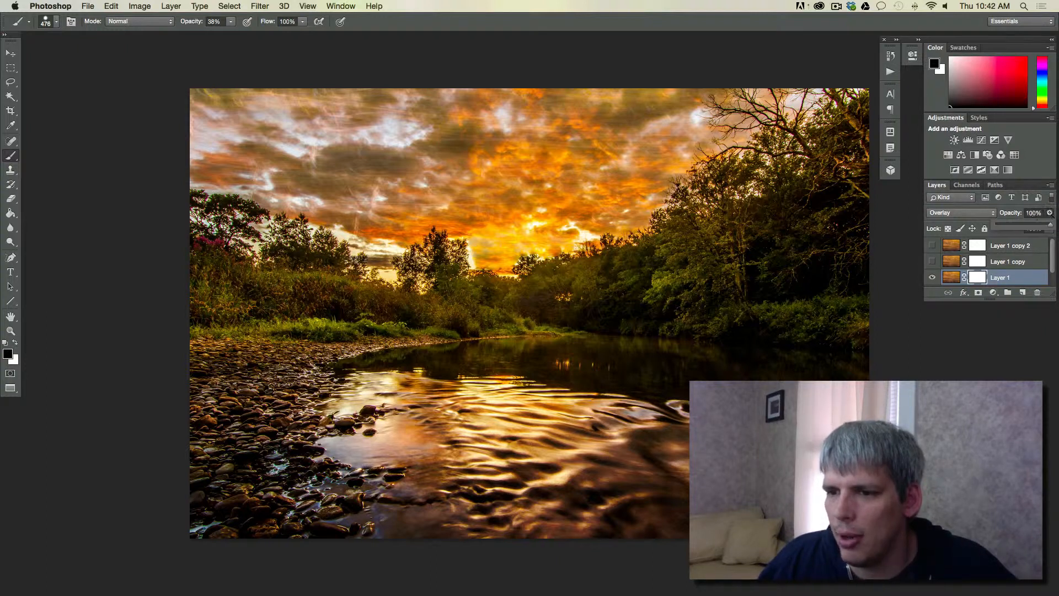
# Try painting black at 50% brush opacity on Layer 1's mask over the pebbled bank and the sky above it
pyautogui.click(1033, 213)
pyautogui.click(230, 22)
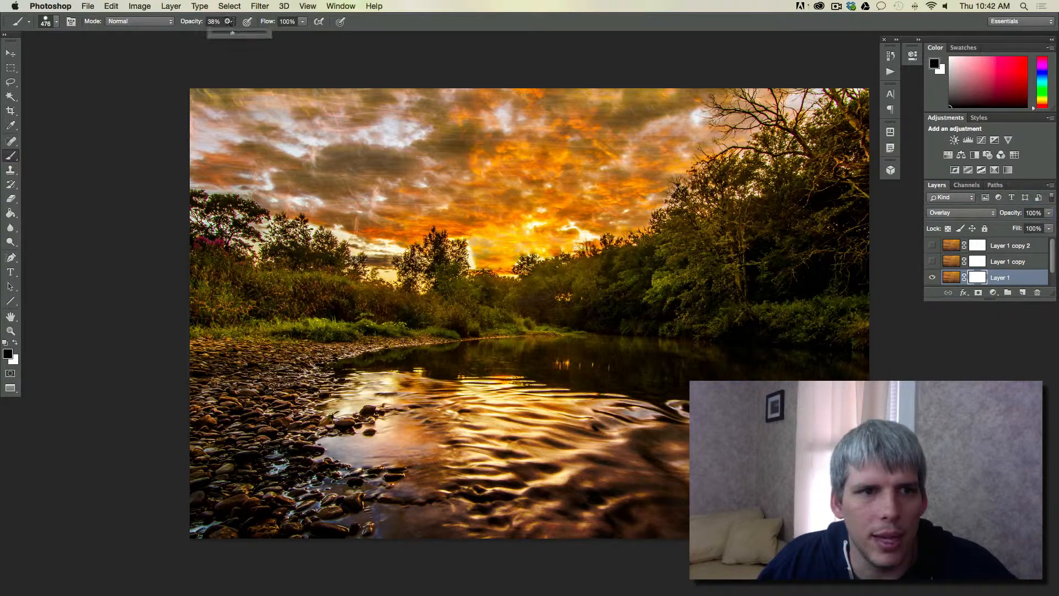
pyautogui.moveTo(235, 33); pyautogui.dragTo(238, 36)
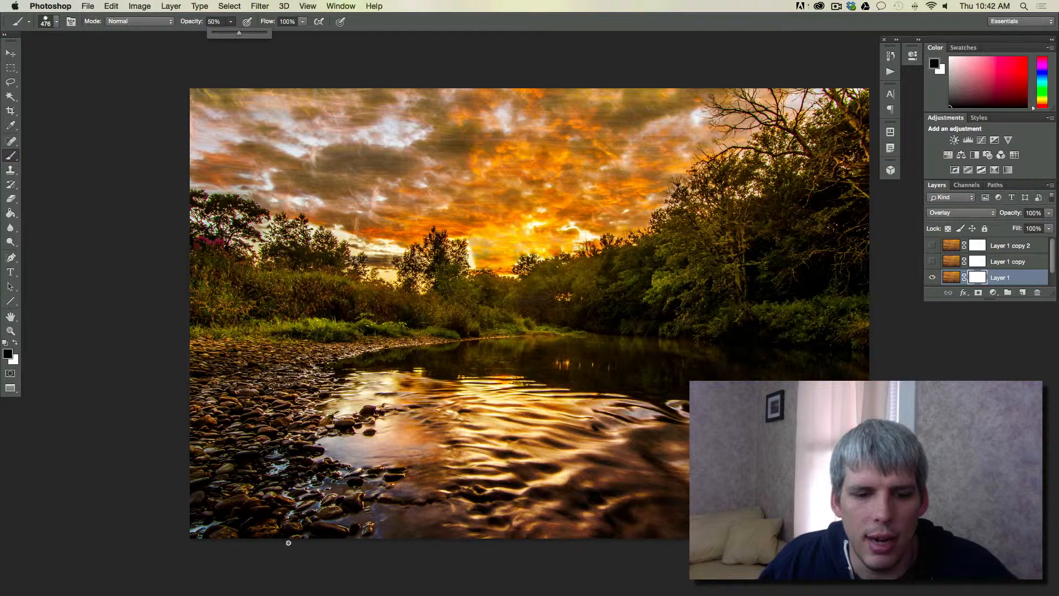
pyautogui.moveTo(186, 519)
pyautogui.mouseDown()
pyautogui.moveTo(288, 516)
pyautogui.moveTo(198, 514)
pyautogui.moveTo(268, 480)
pyautogui.moveTo(236, 476)
pyautogui.moveTo(255, 456)
pyautogui.moveTo(207, 435)
pyautogui.moveTo(285, 428)
pyautogui.moveTo(193, 396)
pyautogui.moveTo(281, 403)
pyautogui.moveTo(210, 381)
pyautogui.moveTo(286, 377)
pyautogui.moveTo(219, 354)
pyautogui.moveTo(497, 345)
pyautogui.moveTo(487, 343)
pyautogui.moveTo(495, 326)
pyautogui.moveTo(200, 310)
pyautogui.moveTo(468, 305)
pyautogui.moveTo(458, 284)
pyautogui.moveTo(242, 158)
pyautogui.moveTo(402, 187)
pyautogui.moveTo(174, 137)
pyautogui.moveTo(322, 130)
pyautogui.moveTo(421, 99)
pyautogui.moveTo(395, 135)
pyautogui.mouseUp()
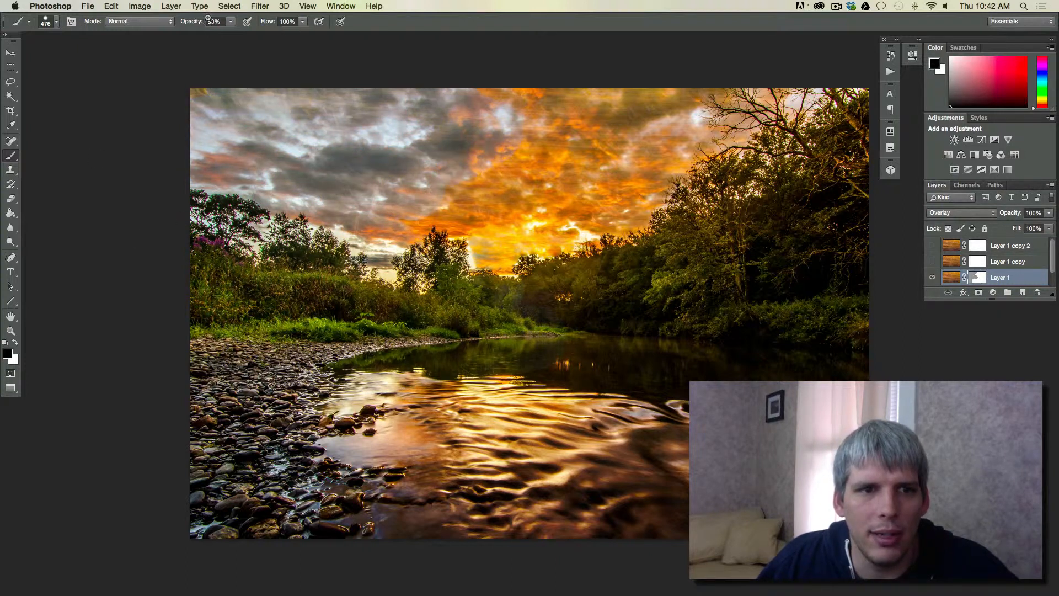
pyautogui.hotkey('ctrl', 'z')
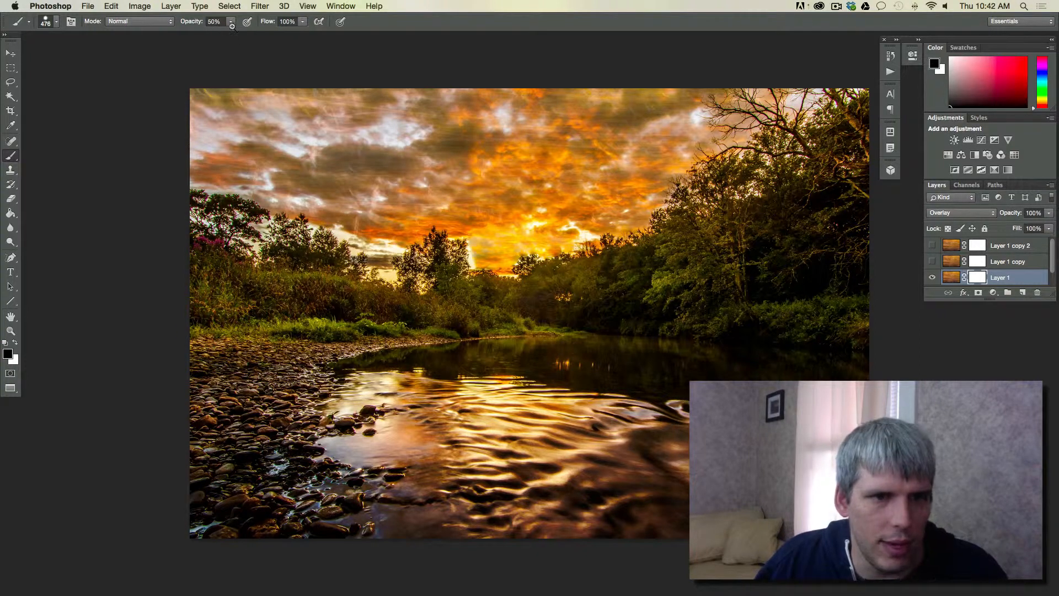
# Set the brush opacity to 25% and paint black on Layer 1's mask over the river banks and water
pyautogui.click(231, 21)
pyautogui.moveTo(229, 30); pyautogui.dragTo(219, 34)
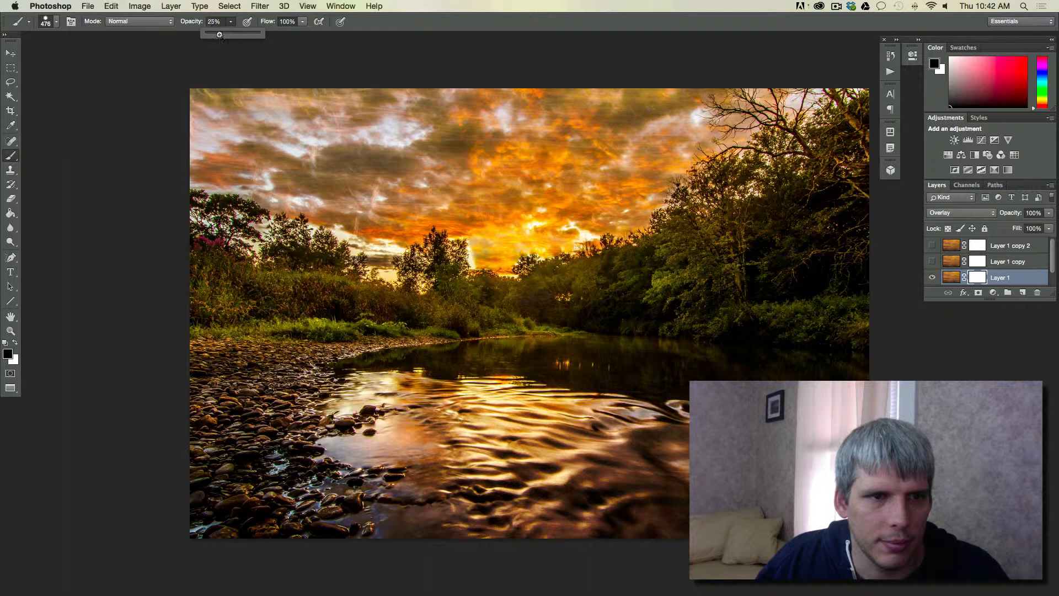
pyautogui.moveTo(211, 500)
pyautogui.mouseDown()
pyautogui.moveTo(277, 496)
pyautogui.moveTo(272, 446)
pyautogui.moveTo(226, 371)
pyautogui.moveTo(364, 343)
pyautogui.mouseUp()
pyautogui.moveTo(492, 331)
pyautogui.mouseDown()
pyautogui.moveTo(424, 386)
pyautogui.moveTo(486, 480)
pyautogui.moveTo(651, 518)
pyautogui.moveTo(487, 502)
pyautogui.moveTo(607, 430)
pyautogui.mouseUp()
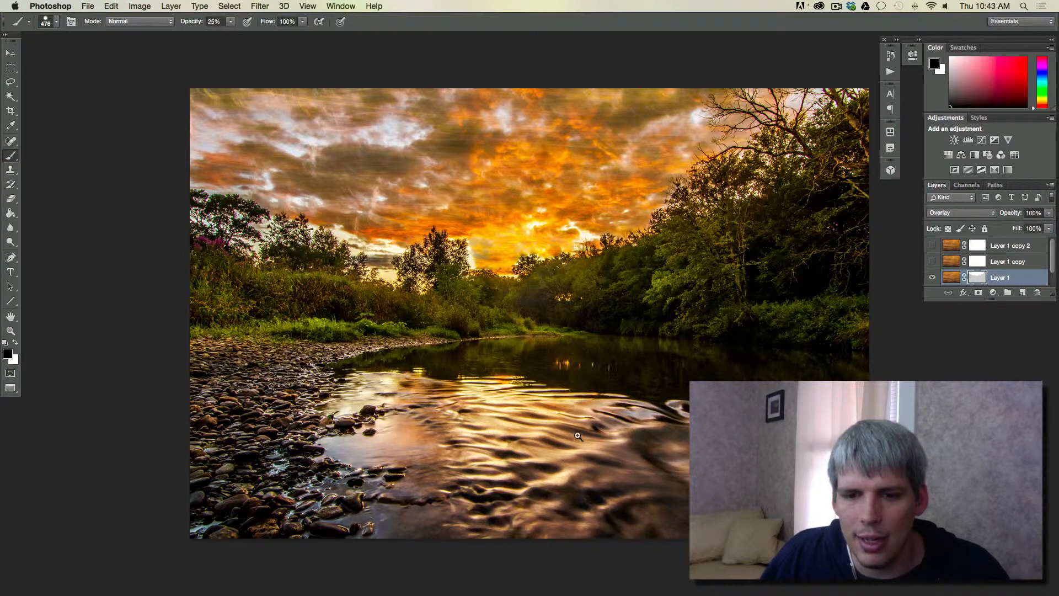
# Make Layer 1 copy visible and move Layer 1 to the top of the layer stack
pyautogui.click(932, 261)
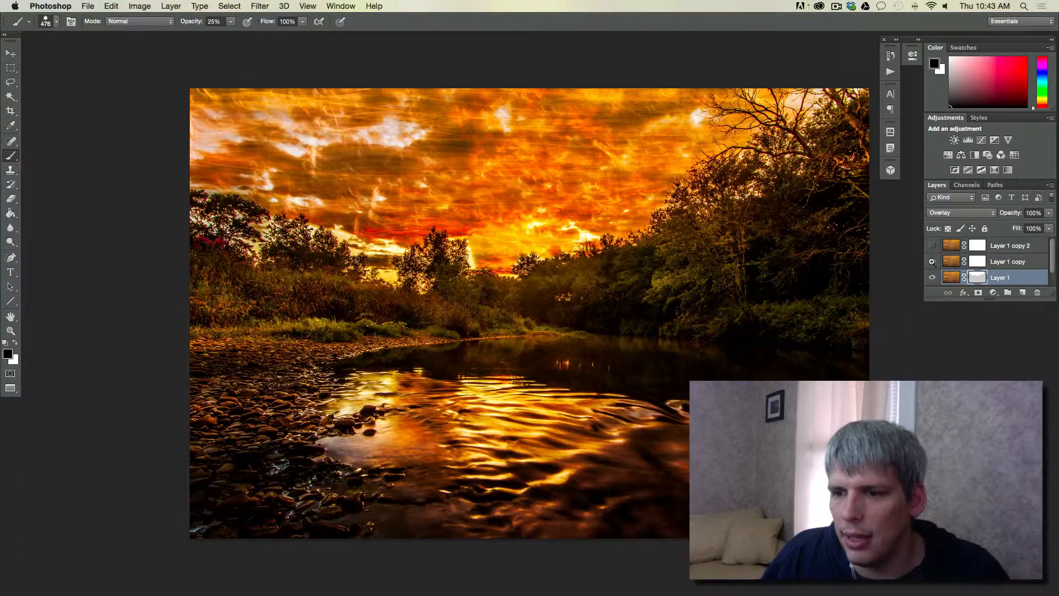
pyautogui.doubleClick(1028, 277)
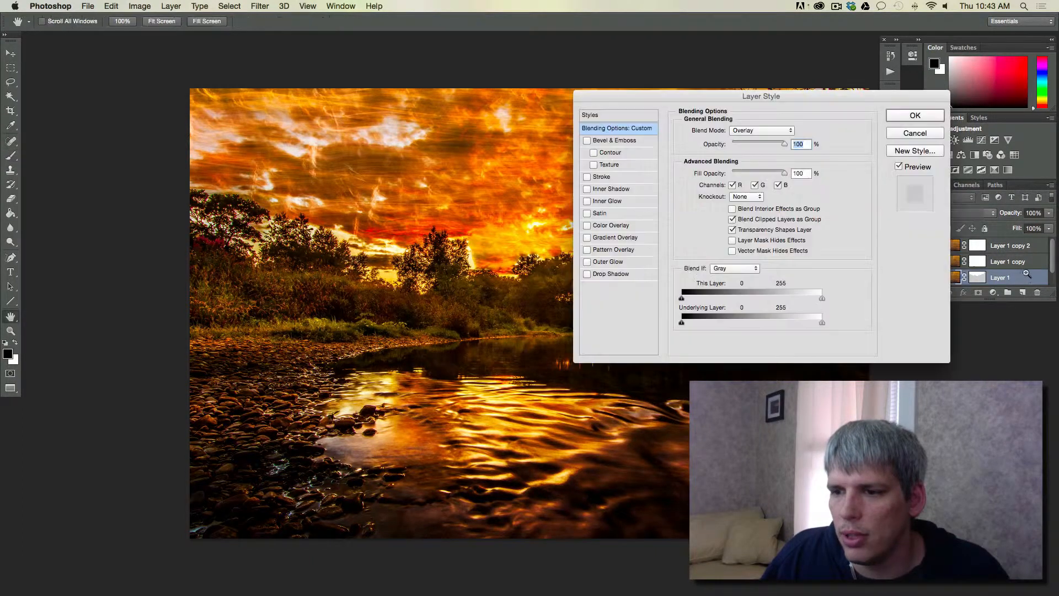
pyautogui.click(914, 116)
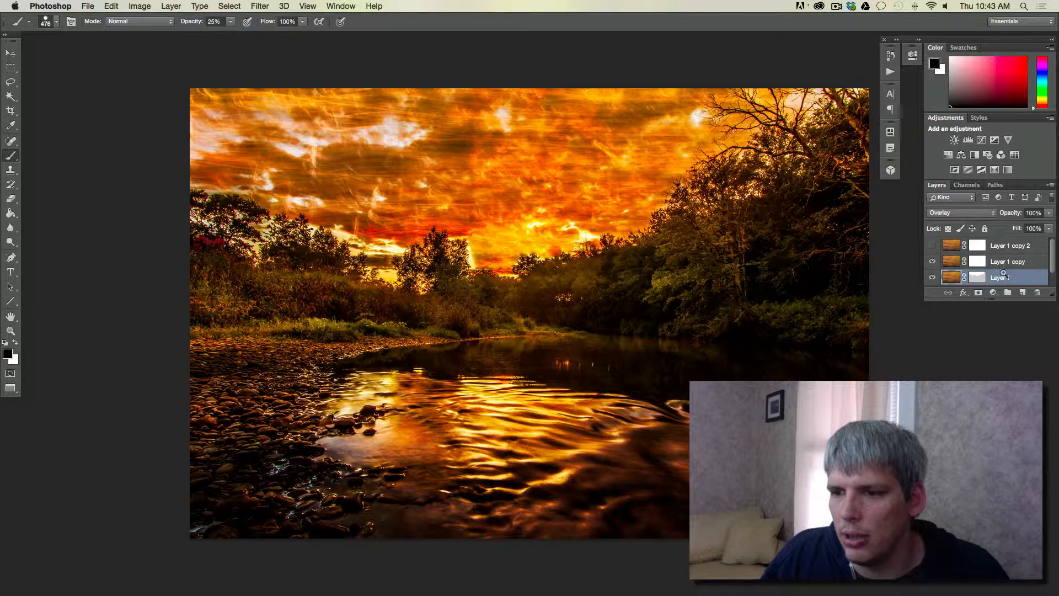
pyautogui.moveTo(1013, 241); pyautogui.dragTo(1014, 242)
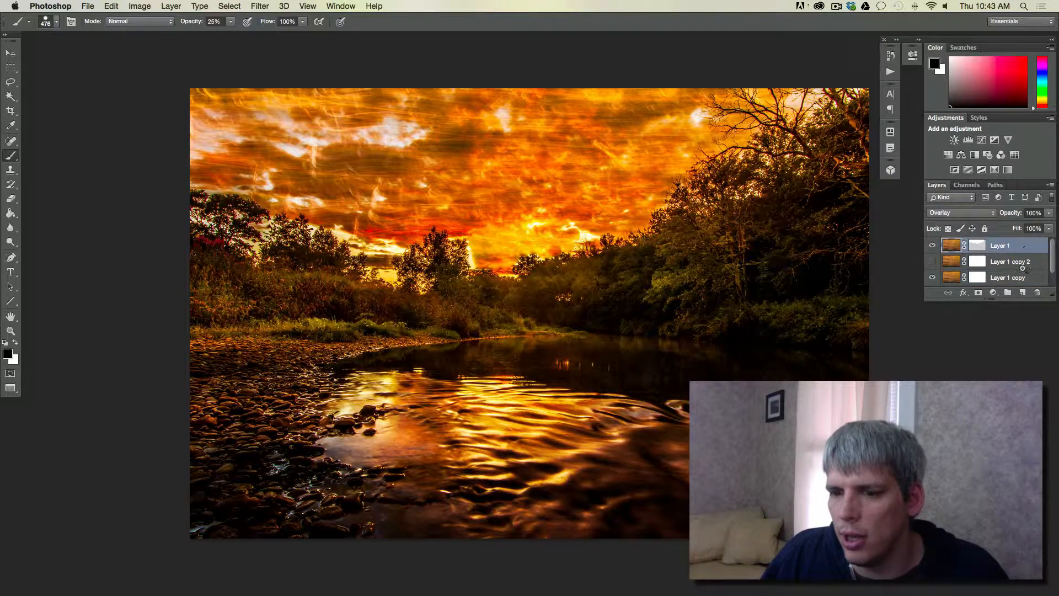
# Paint black at 100% brush opacity on Layer 1 copy's mask over the banks, water and trees, keeping the texture in the sky
pyautogui.click(980, 277)
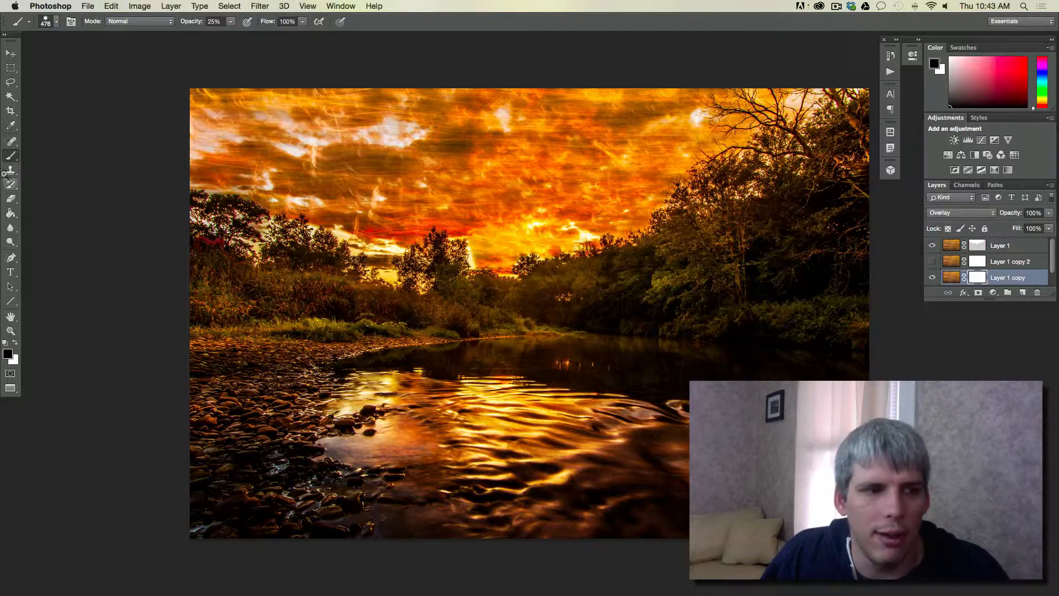
pyautogui.moveTo(230, 22); pyautogui.dragTo(302, 40)
pyautogui.moveTo(195, 534)
pyautogui.mouseDown()
pyautogui.moveTo(717, 516)
pyautogui.moveTo(216, 491)
pyautogui.moveTo(1057, 460)
pyautogui.moveTo(205, 414)
pyautogui.moveTo(673, 383)
pyautogui.moveTo(193, 353)
pyautogui.moveTo(365, 343)
pyautogui.moveTo(202, 295)
pyautogui.moveTo(204, 187)
pyautogui.moveTo(310, 256)
pyautogui.moveTo(535, 302)
pyautogui.moveTo(604, 275)
pyautogui.moveTo(711, 259)
pyautogui.moveTo(770, 309)
pyautogui.moveTo(861, 326)
pyautogui.moveTo(840, 180)
pyautogui.mouseUp()
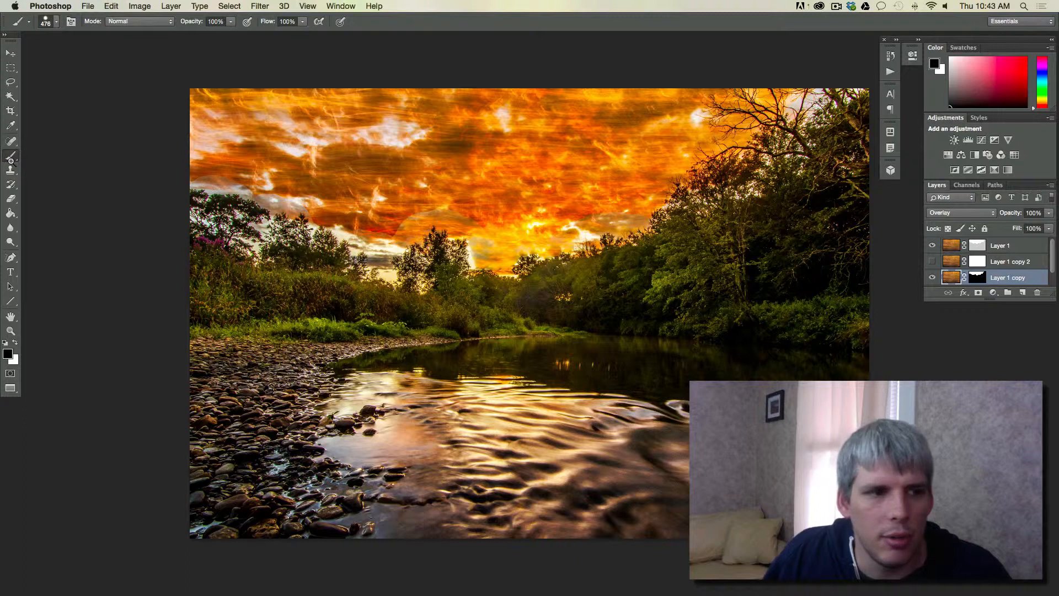
# Switch the brush to white at 45% opacity and paint over the sun glow above the horizon on Layer 1 copy
pyautogui.press('x')
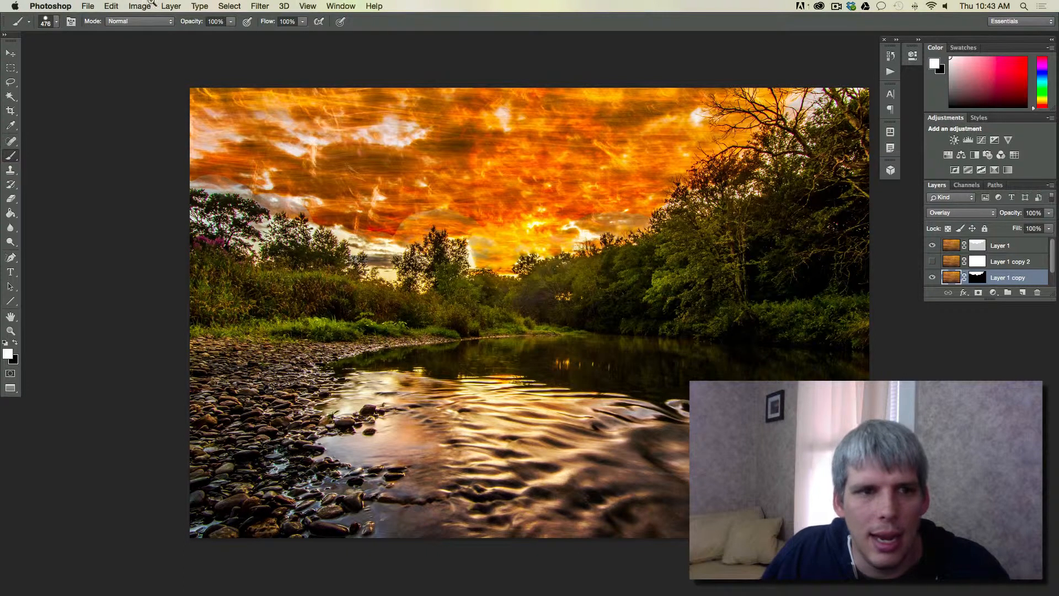
pyautogui.click(231, 22)
pyautogui.moveTo(234, 36); pyautogui.dragTo(203, 36)
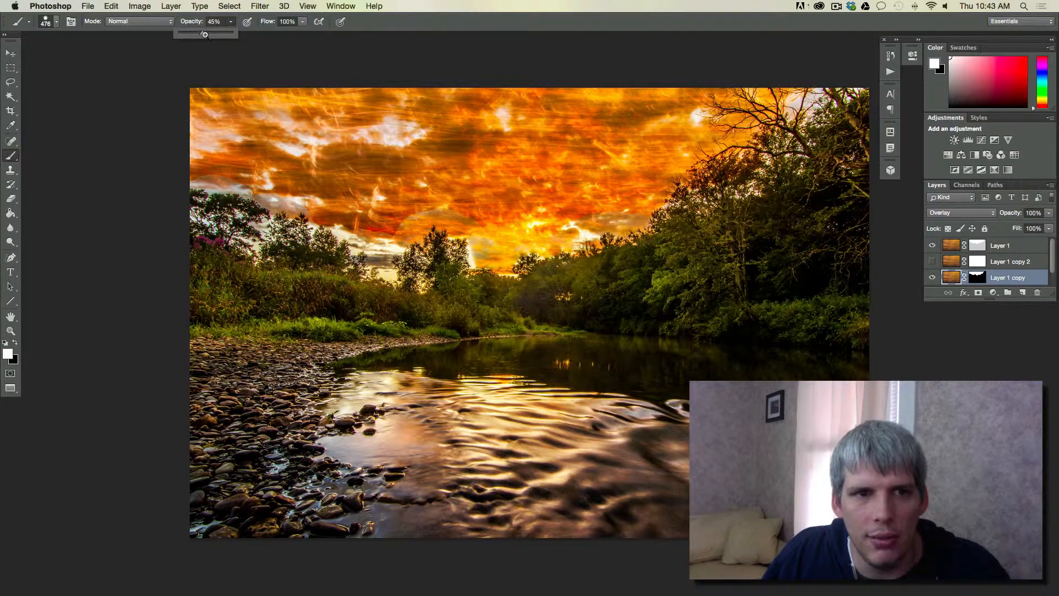
pyautogui.moveTo(542, 229)
pyautogui.mouseDown()
pyautogui.moveTo(553, 218)
pyautogui.moveTo(524, 229)
pyautogui.mouseUp()
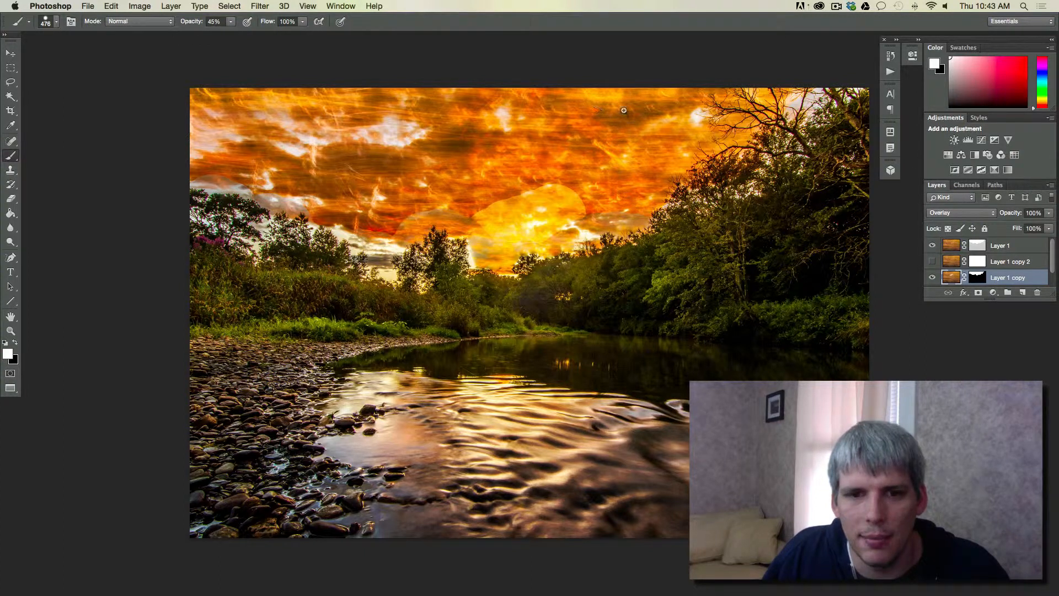
# Undo the last mask stroke and paint black at 45% brush opacity over the sky on Layer 1 copy's mask
pyautogui.press('x')
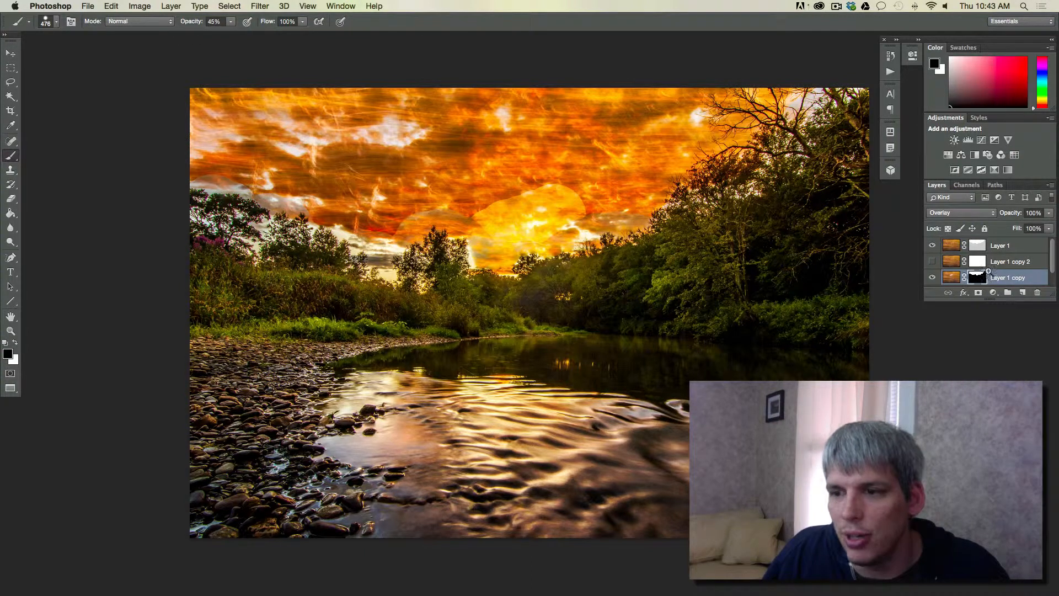
pyautogui.press('super+z')
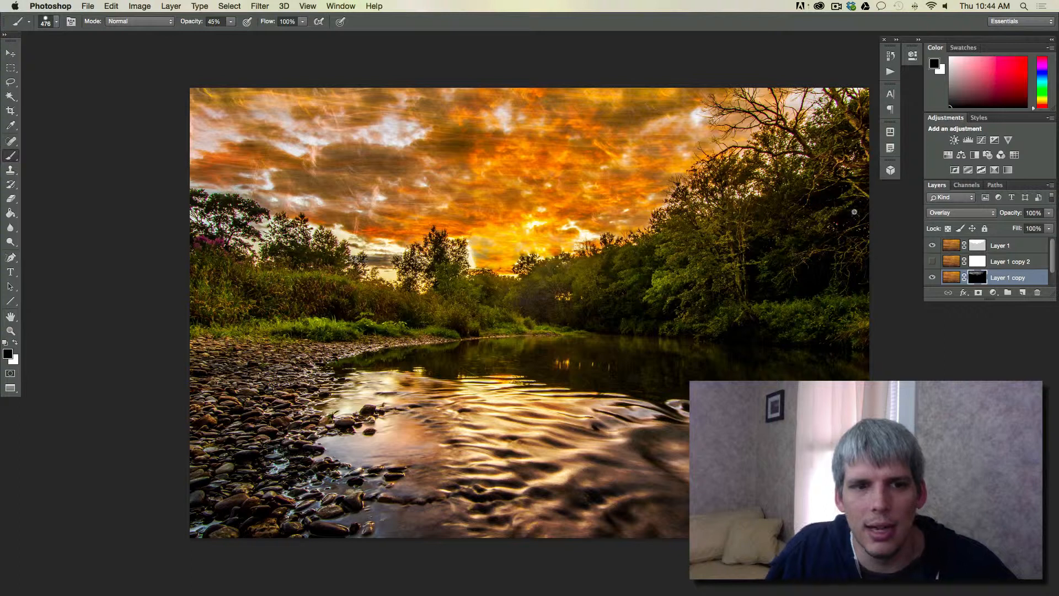
pyautogui.press('x')
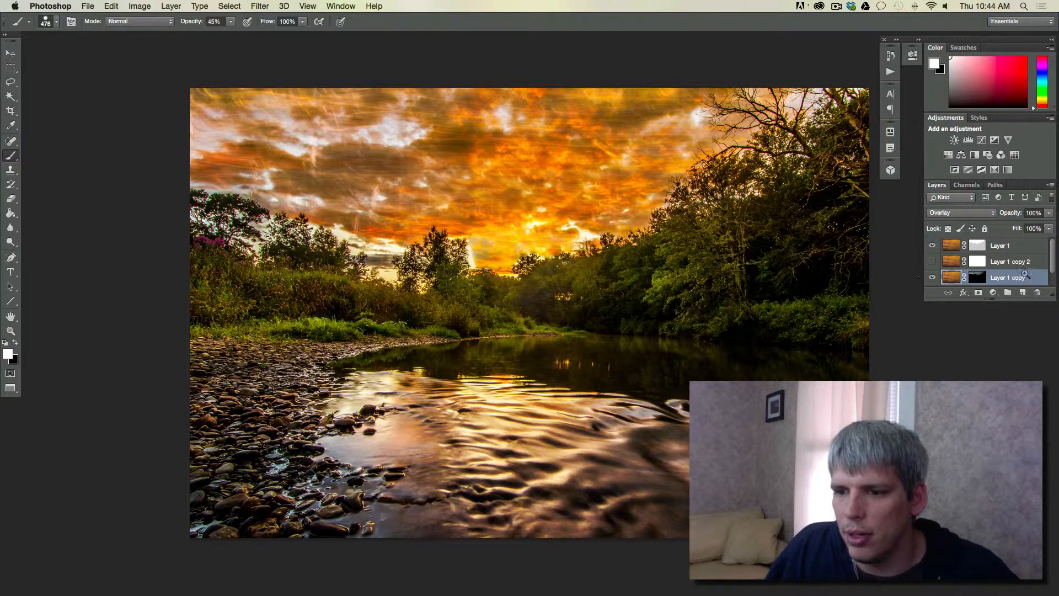
# Reorder the layers so Layer 1 copy is on top and a visible Layer 1 copy 2 sits directly above the Background
pyautogui.moveTo(1029, 264); pyautogui.dragTo(1029, 241)
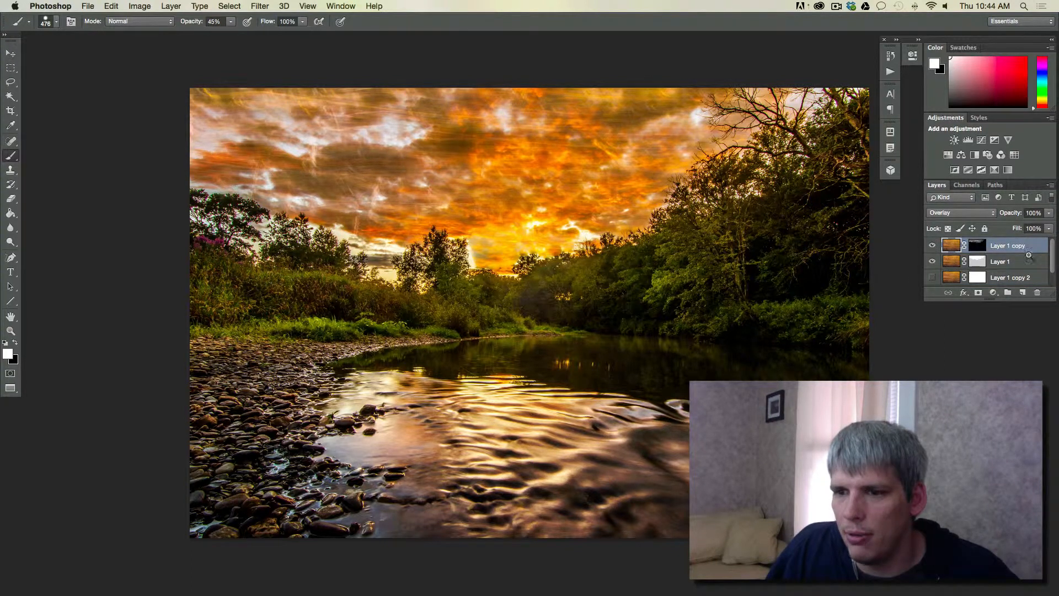
pyautogui.click(932, 277)
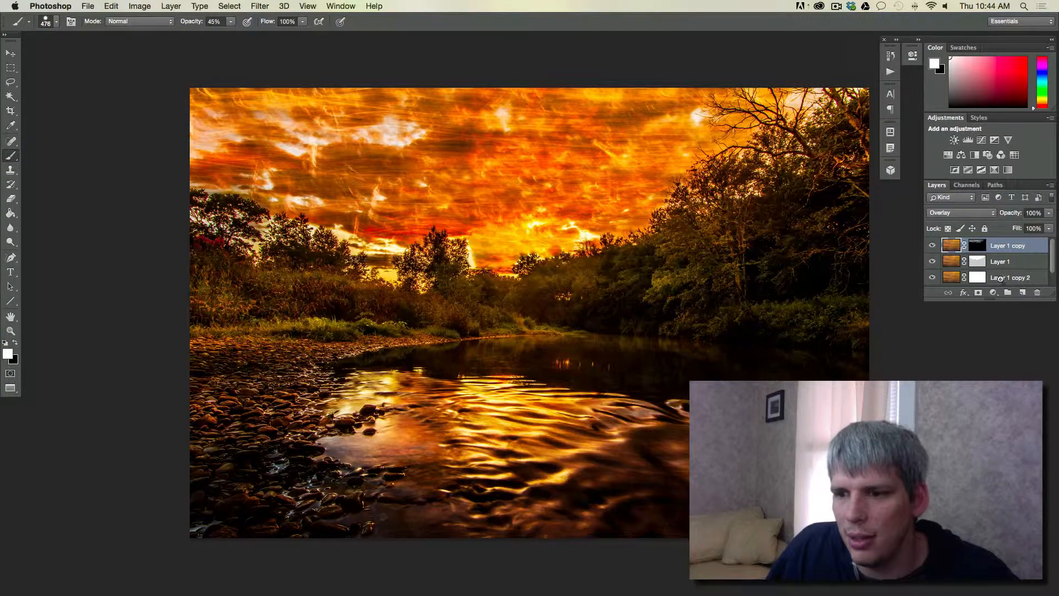
pyautogui.moveTo(974, 278); pyautogui.dragTo(1035, 238)
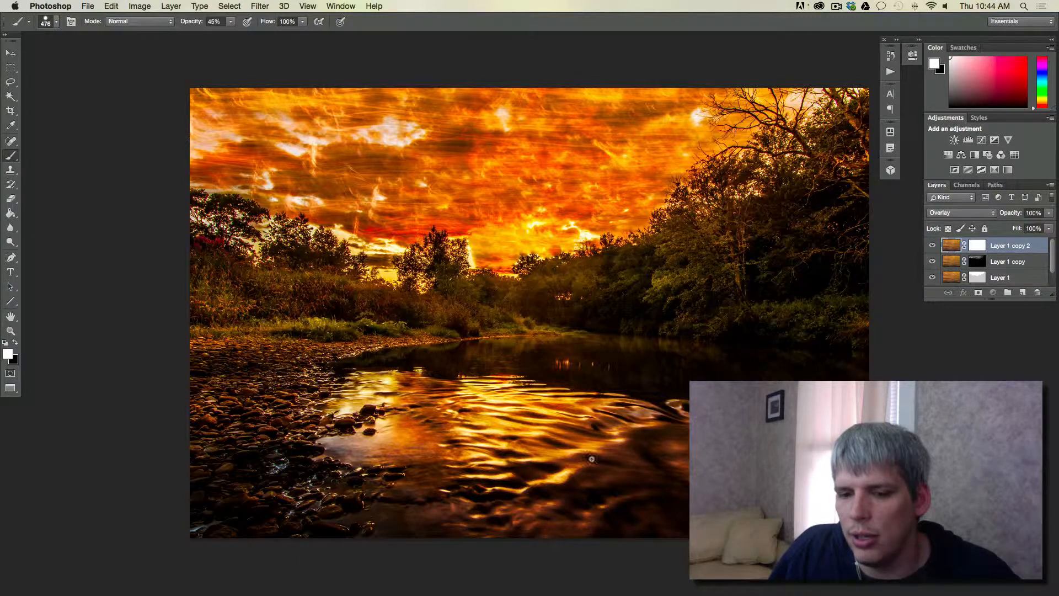
pyautogui.moveTo(1024, 245); pyautogui.dragTo(1028, 269)
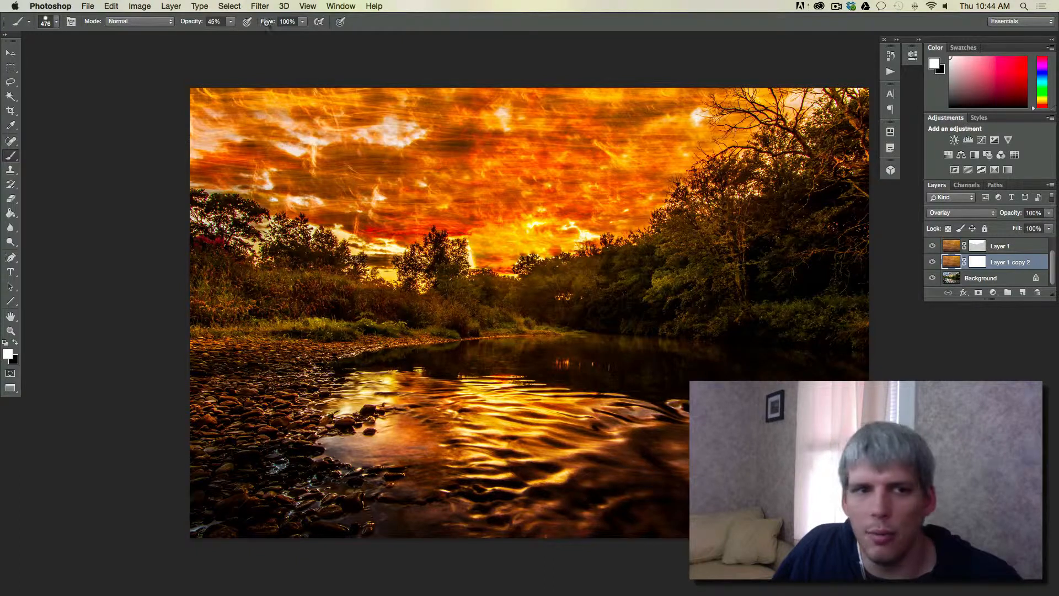
# Add a Color Balance adjustment layer with default options above Layer 1 copy 2
pyautogui.click(229, 5)
pyautogui.moveTo(252, 3)
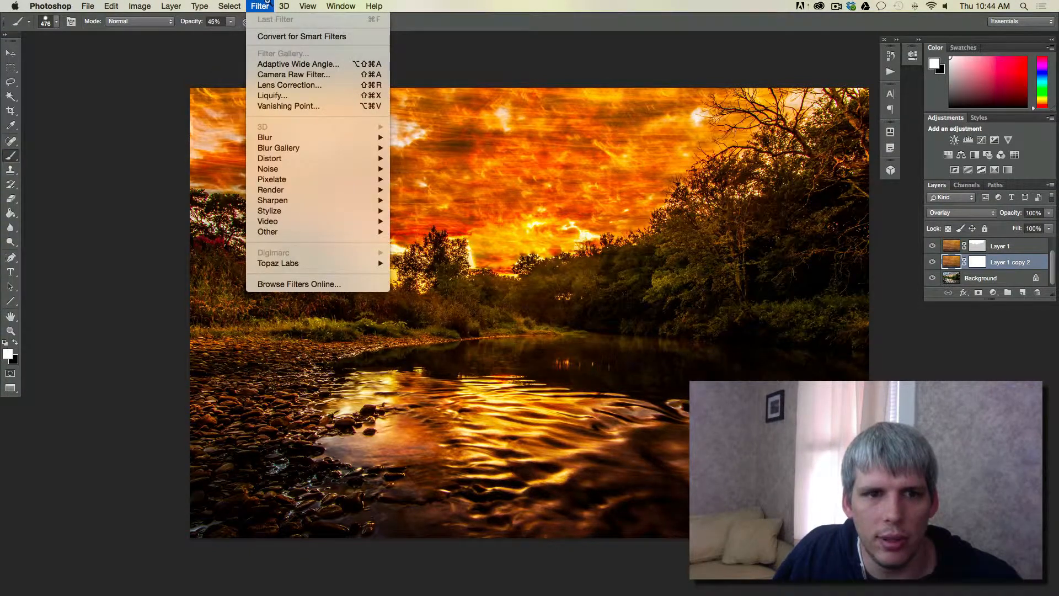
pyautogui.moveTo(140, 6)
pyautogui.moveTo(157, 37)
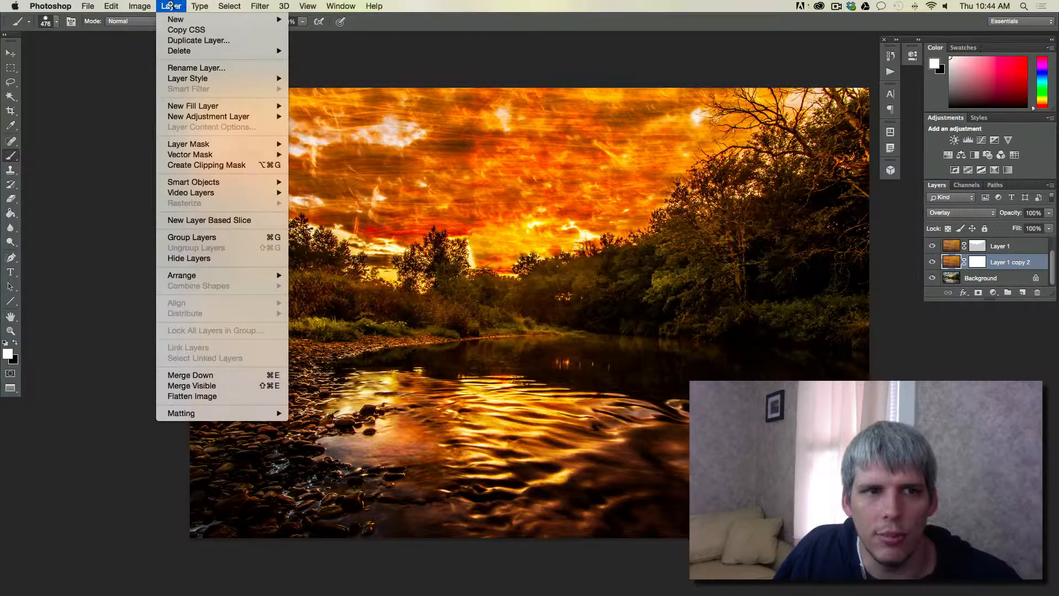
pyautogui.moveTo(212, 116)
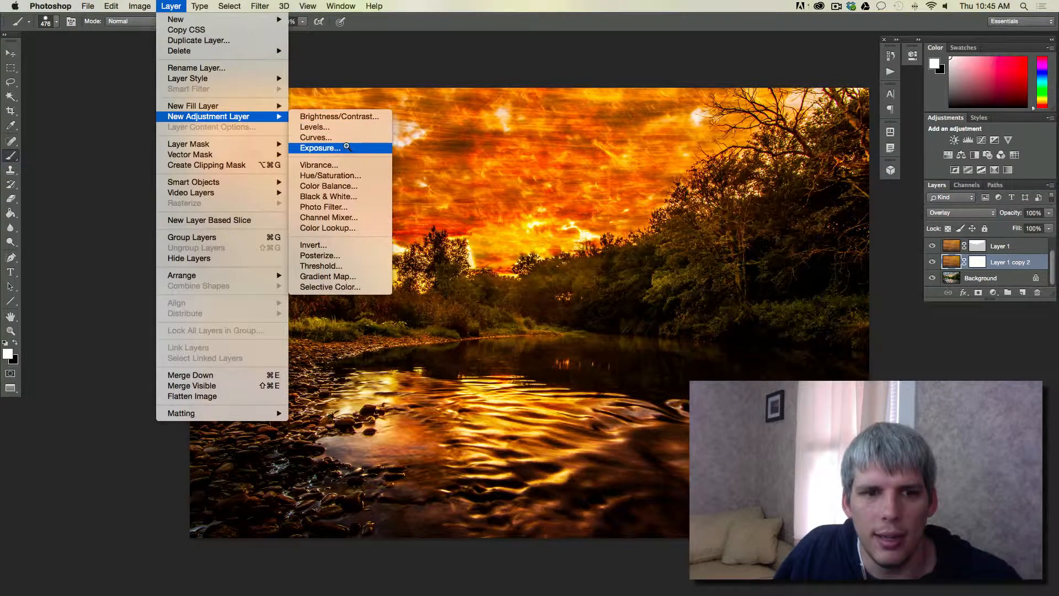
pyautogui.click(343, 187)
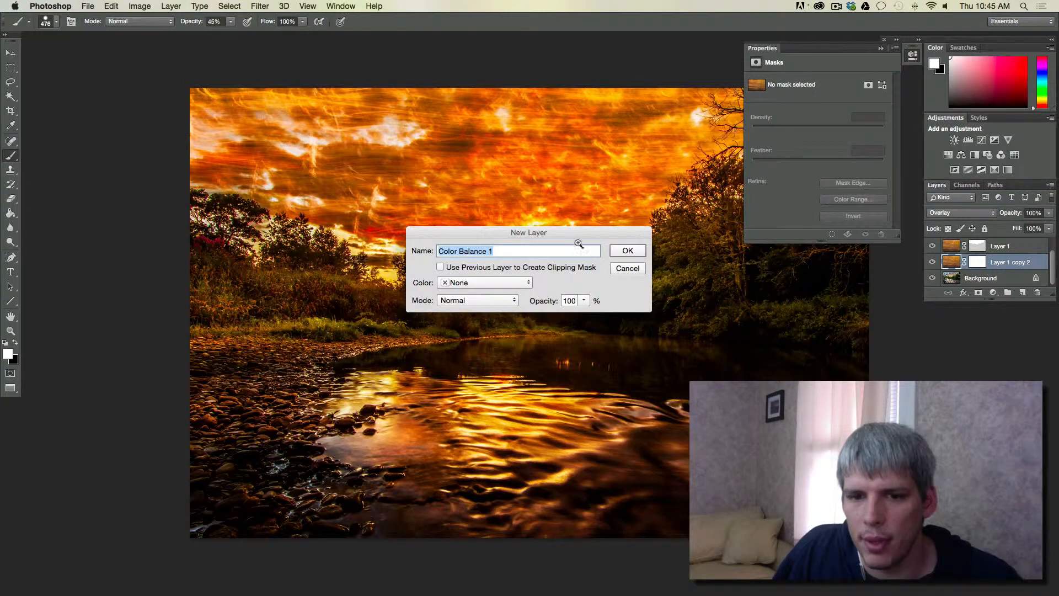
pyautogui.click(631, 252)
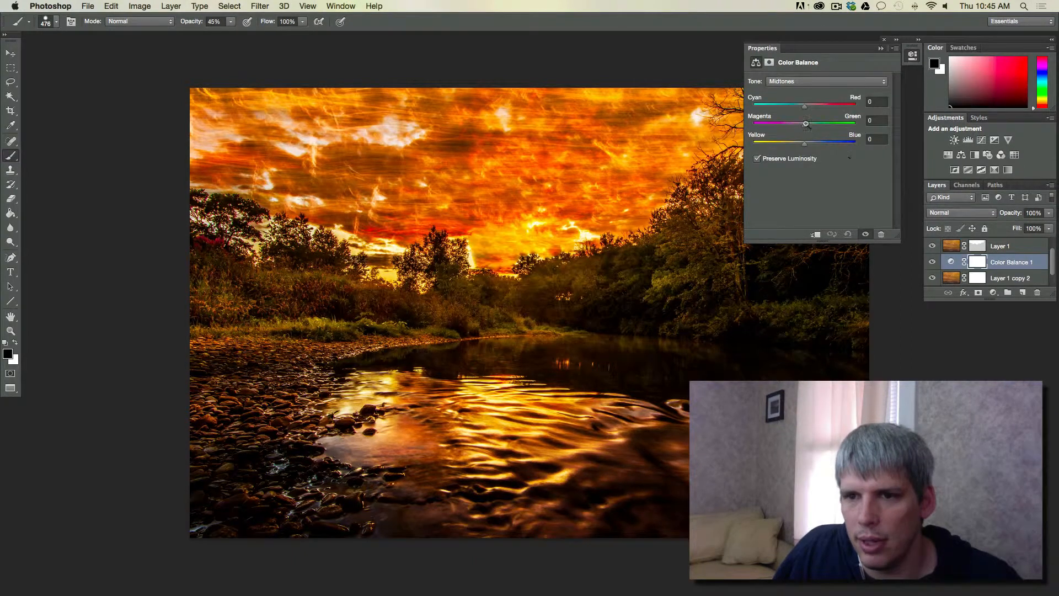
# Set the Color Balance midtones to Cyan–Red -57, Magenta–Green -4 and Yellow–Blue +36
pyautogui.moveTo(807, 107); pyautogui.dragTo(782, 106)
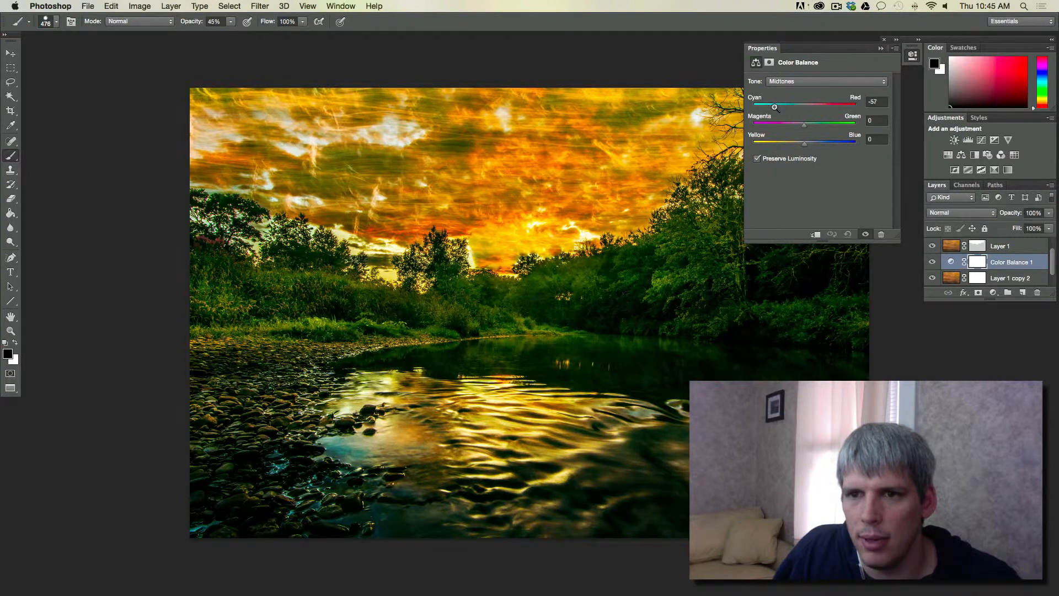
pyautogui.moveTo(775, 108); pyautogui.dragTo(776, 108)
pyautogui.moveTo(807, 145); pyautogui.dragTo(816, 146)
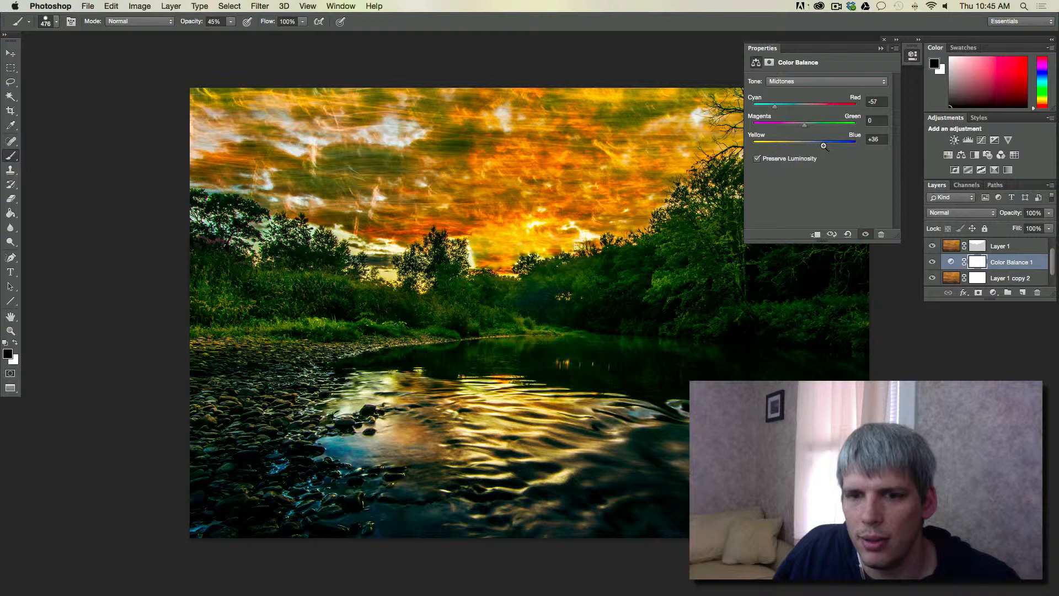
pyautogui.moveTo(806, 124)
pyautogui.mouseDown()
pyautogui.moveTo(827, 128)
pyautogui.moveTo(797, 128)
pyautogui.mouseUp()
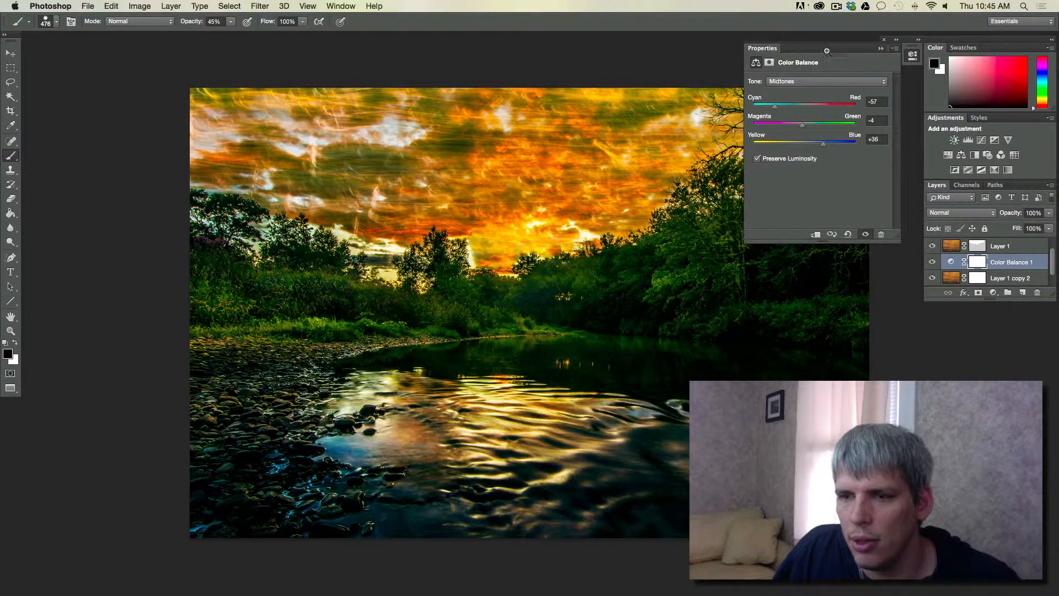
pyautogui.click(880, 48)
pyautogui.press('x')
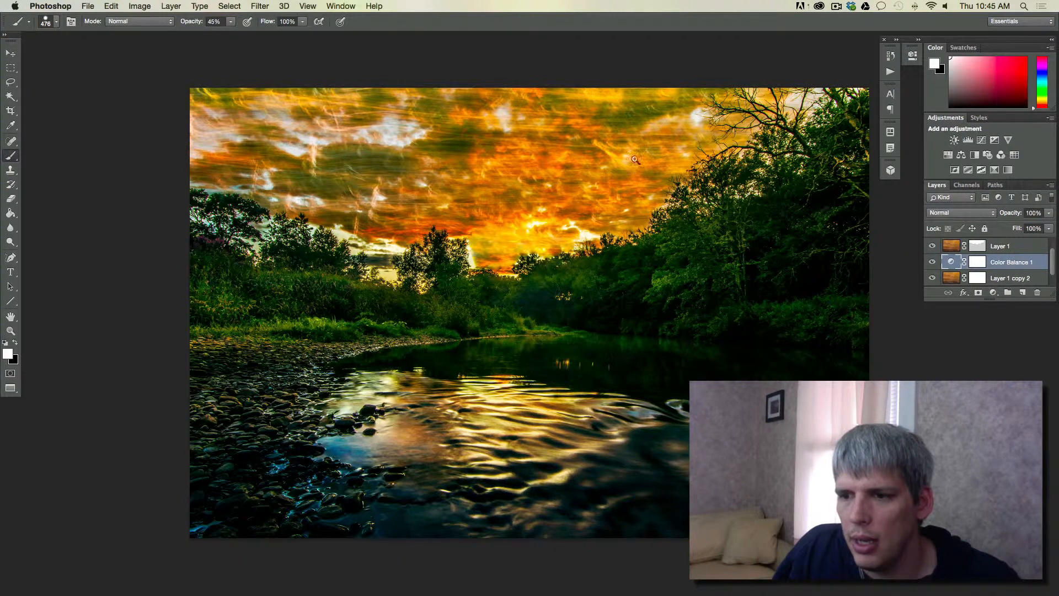
# Duplicate the Color Balance 1 layer under the default name
pyautogui.rightClick(1024, 262)
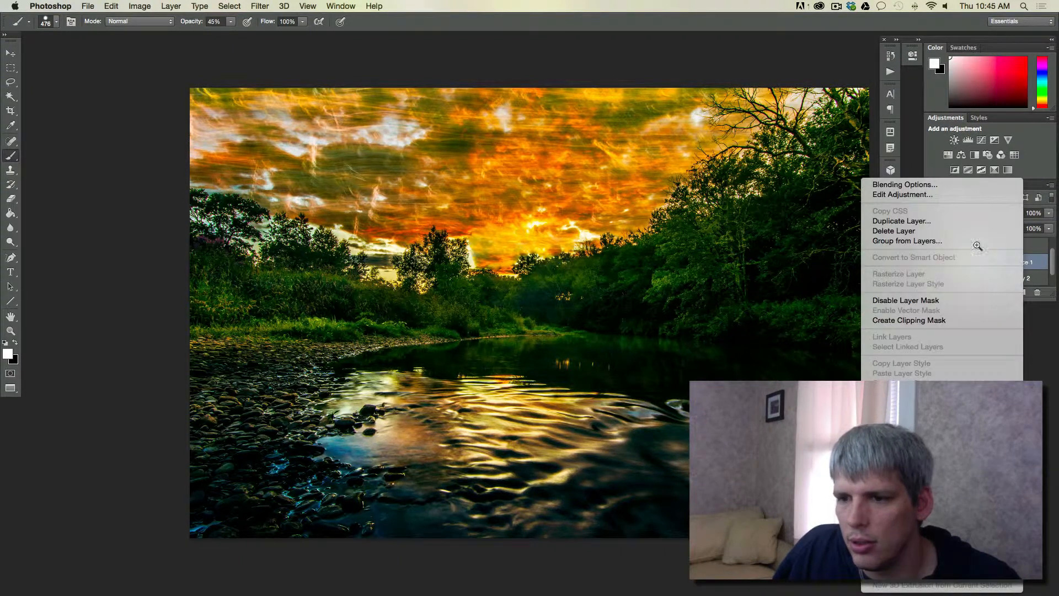
pyautogui.click(963, 219)
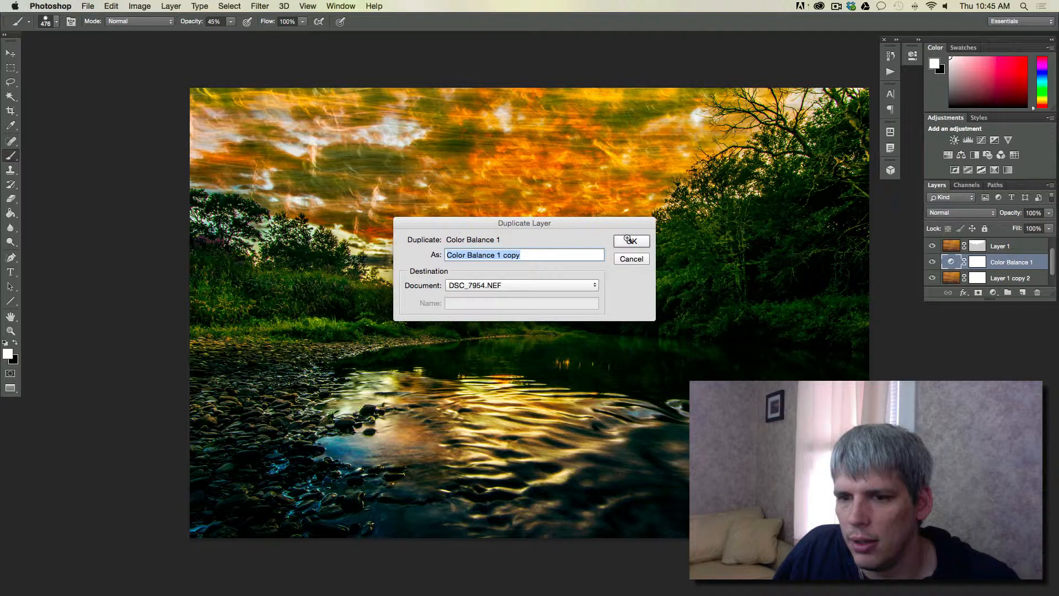
pyautogui.press('Return')
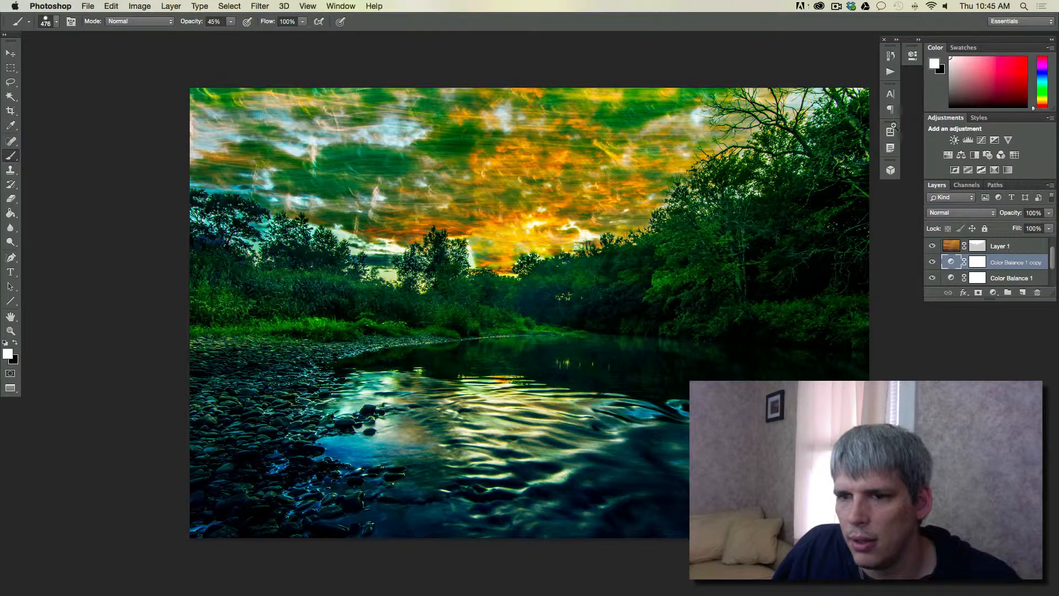
pyautogui.click(891, 56)
pyautogui.click(892, 56)
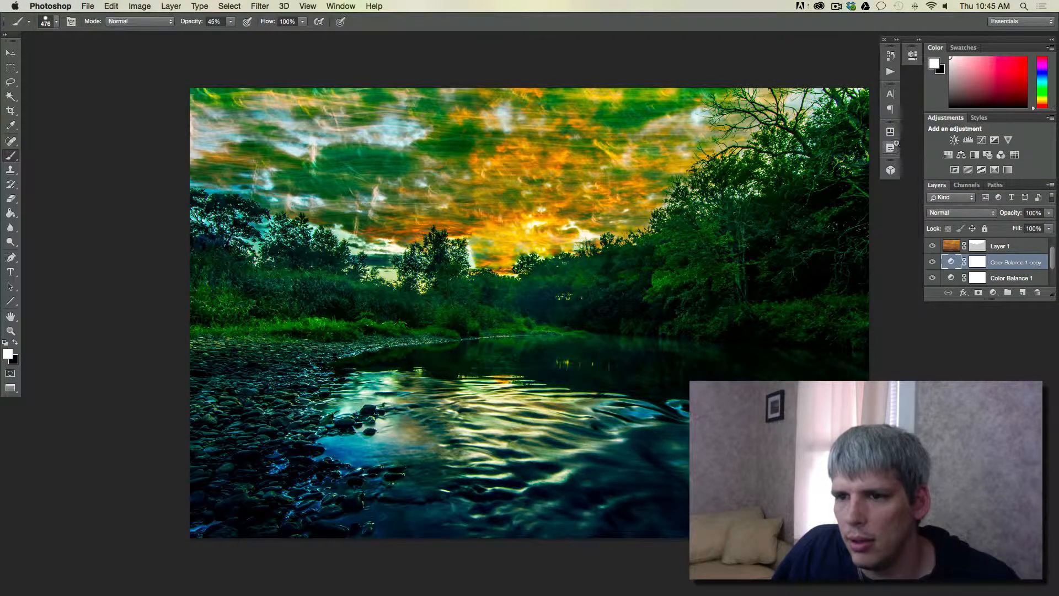
pyautogui.doubleClick(1004, 263)
pyautogui.click(1033, 262)
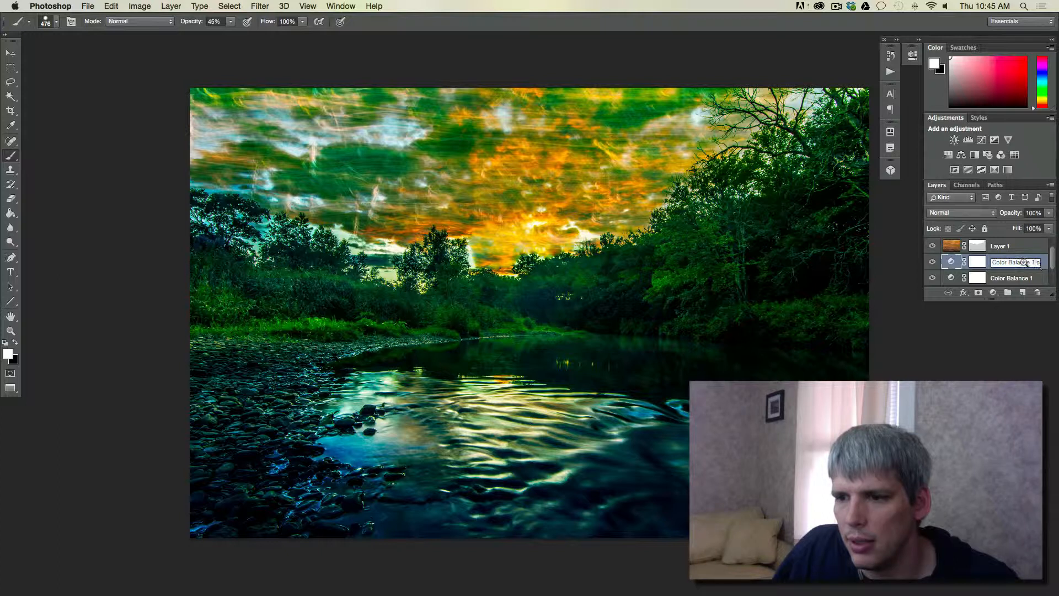
pyautogui.press('Return')
# Edit the duplicated Color Balance layer's shadows to Cyan–Red +48, Magenta–Green -21 and Yellow–Blue -71
pyautogui.rightClick(951, 262)
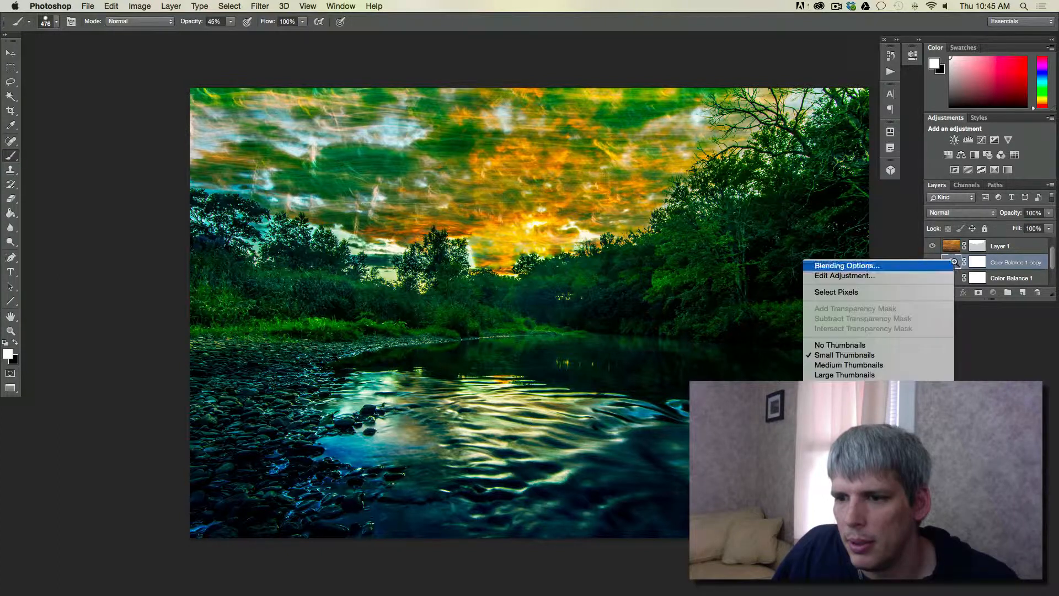
pyautogui.click(919, 277)
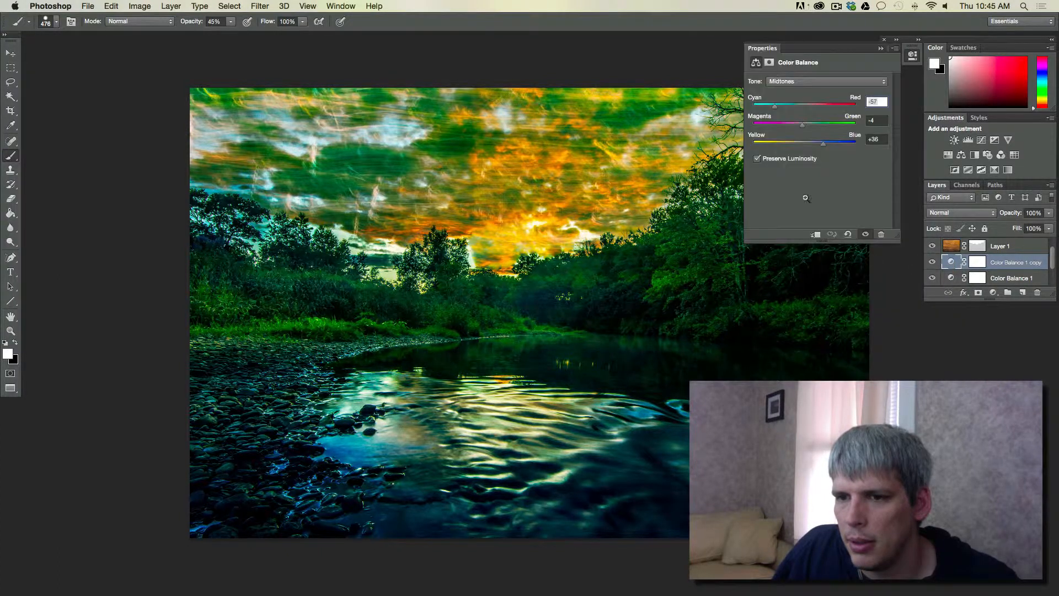
pyautogui.click(802, 80)
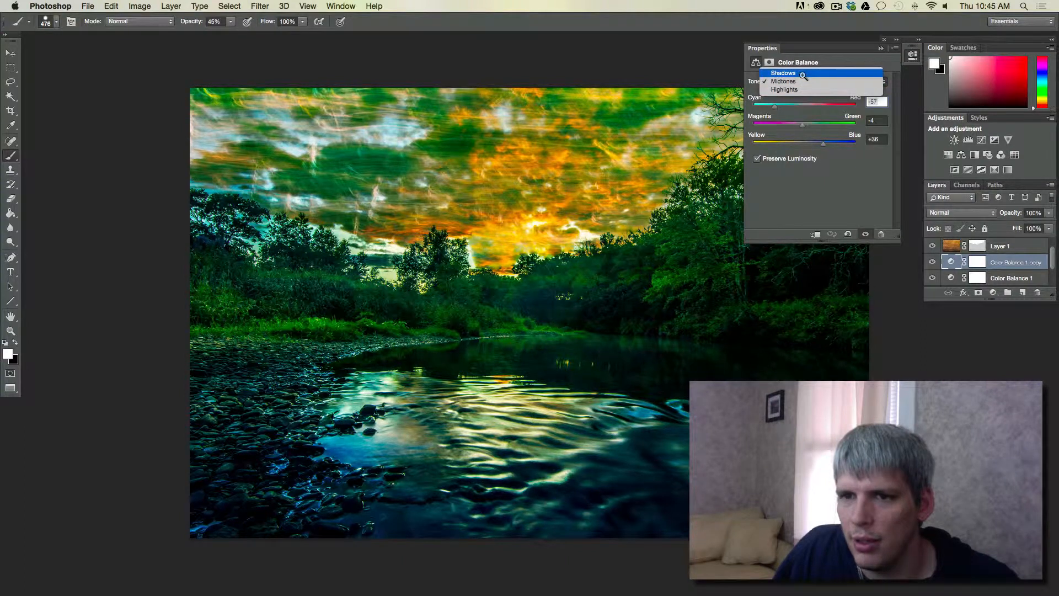
pyautogui.click(799, 73)
pyautogui.moveTo(803, 109); pyautogui.dragTo(830, 110)
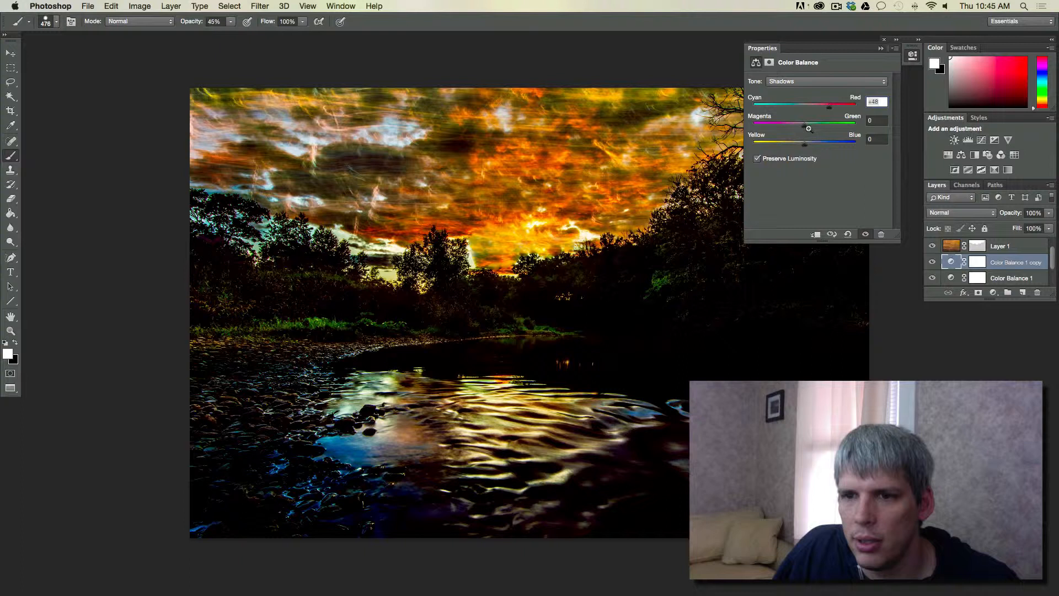
pyautogui.moveTo(803, 144); pyautogui.dragTo(836, 145)
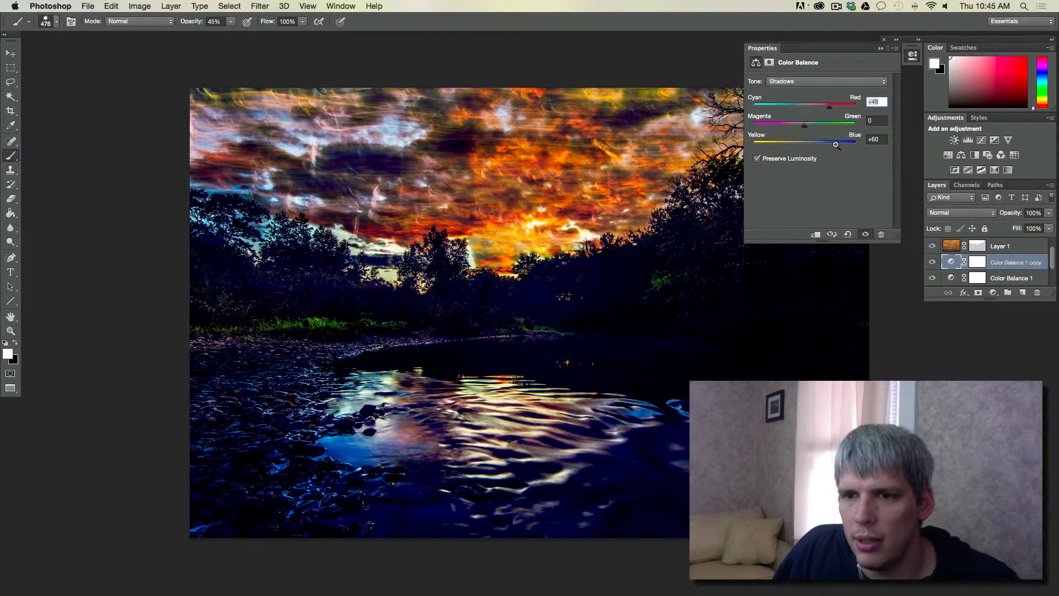
pyautogui.moveTo(831, 143); pyautogui.dragTo(794, 132)
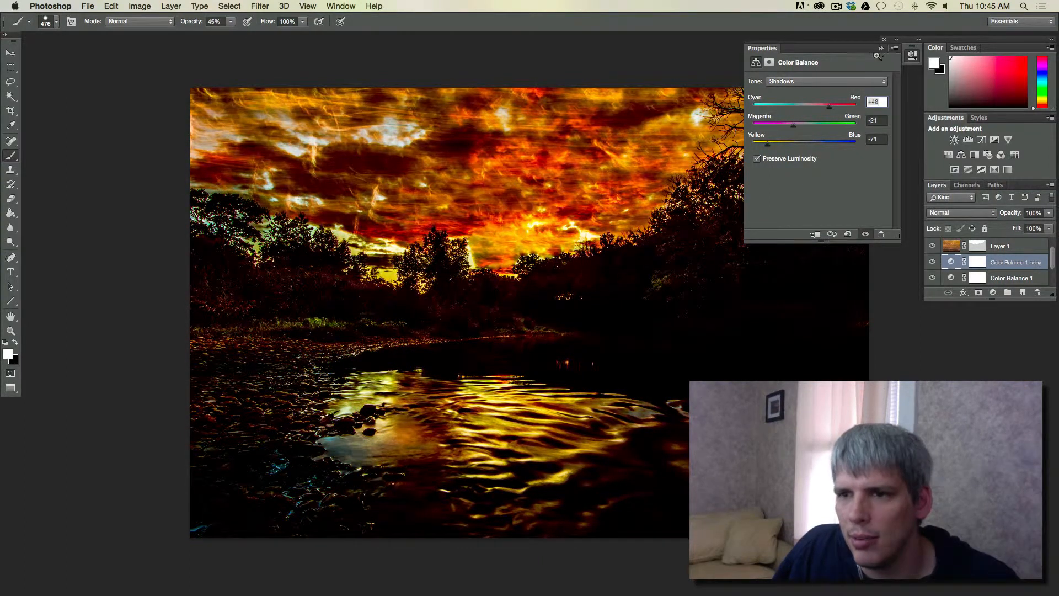
pyautogui.press('super+i')
pyautogui.click(614, 206)
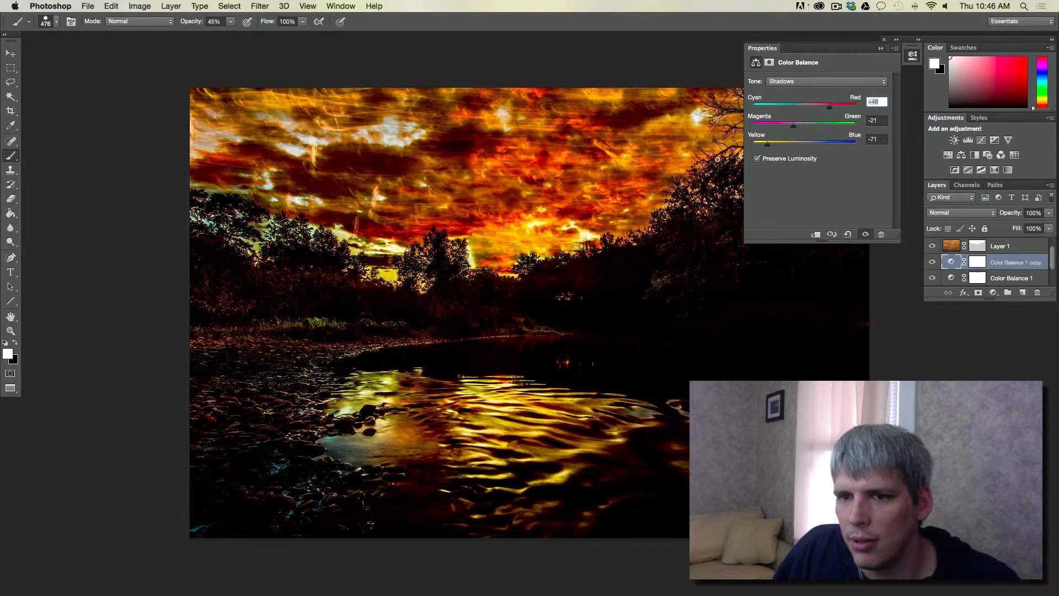
pyautogui.click(880, 49)
# Target Color Balance 1 copy's mask with black as foreground, and Magic Wand-select the dark trees, banks and water at tolerance 32
pyautogui.click(977, 263)
pyautogui.press('x')
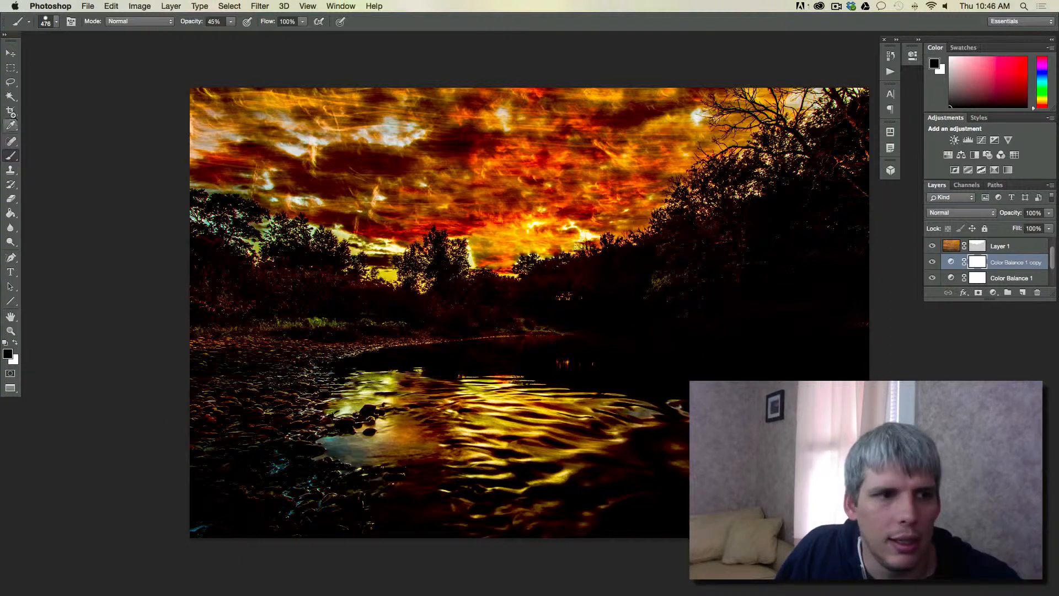
pyautogui.click(10, 141)
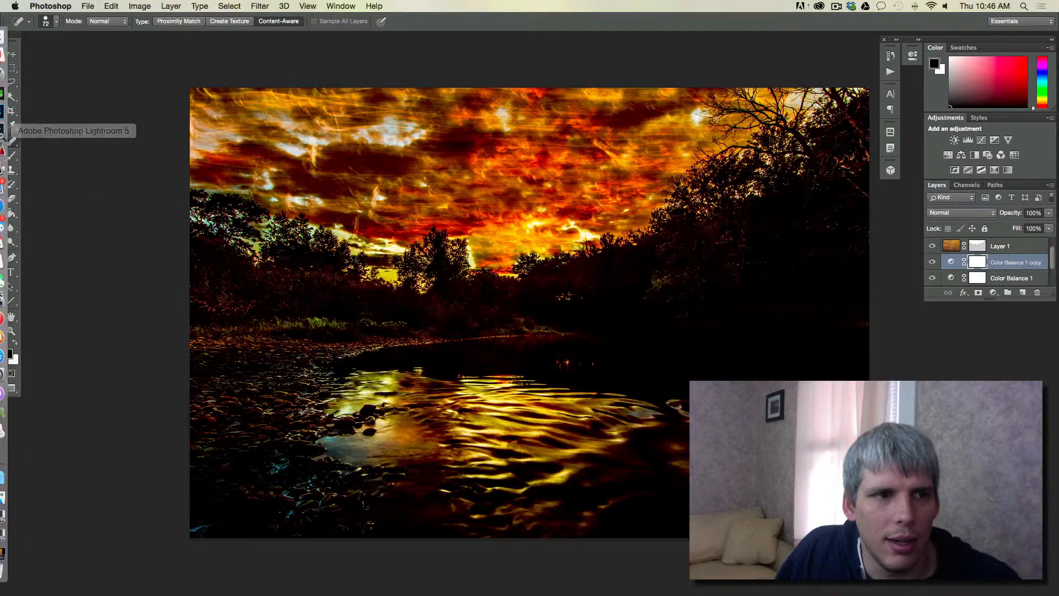
pyautogui.click(11, 97)
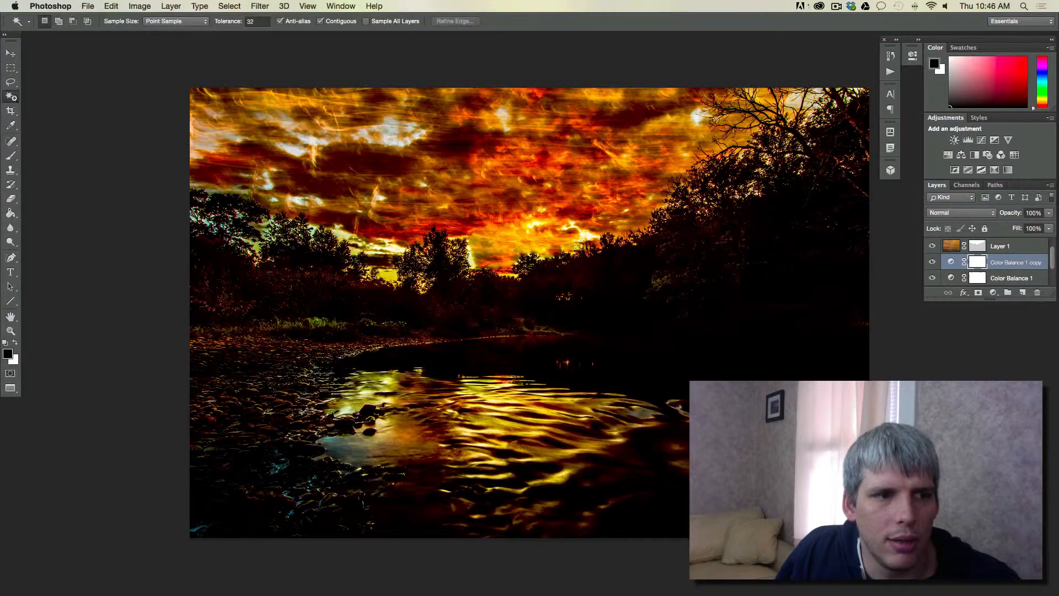
pyautogui.click(586, 318)
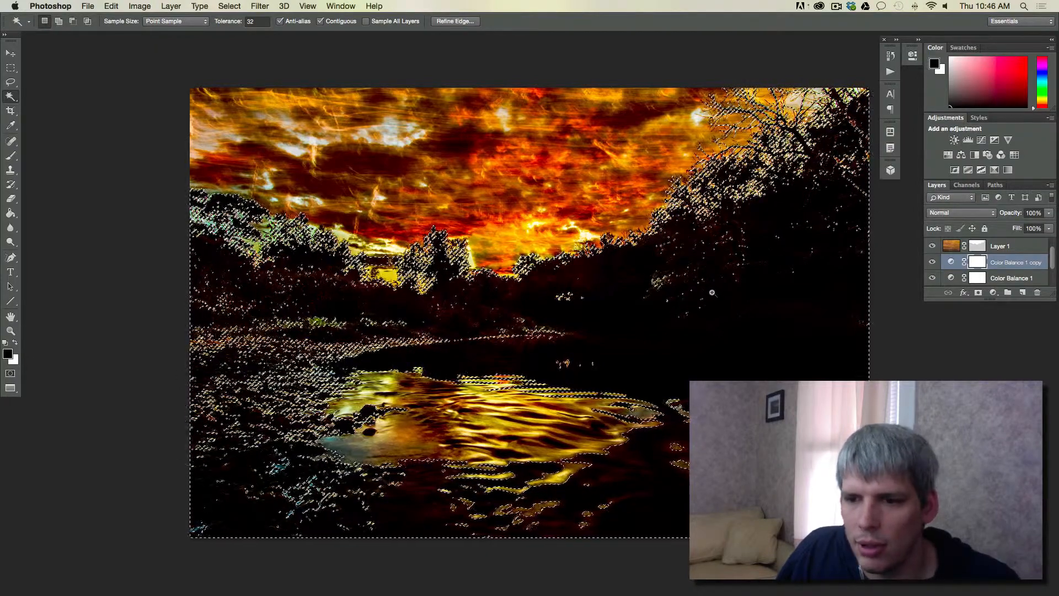
# Fill the selected dark area with black on Color Balance 1 copy's mask using the Paint Bucket at 100% opacity, and deselect
pyautogui.click(11, 212)
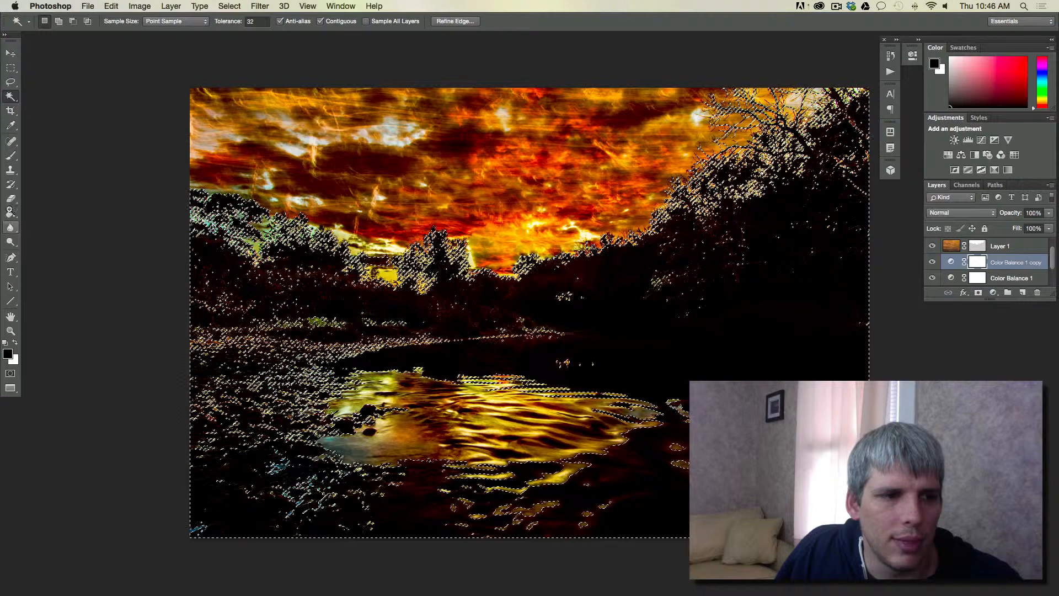
pyautogui.click(836, 349)
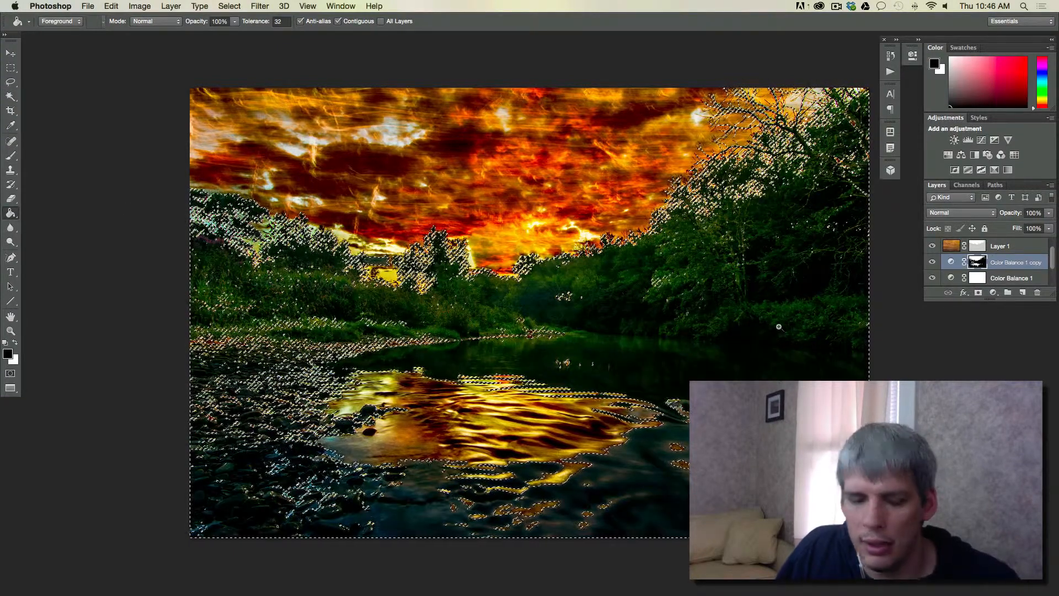
pyautogui.press('super+d')
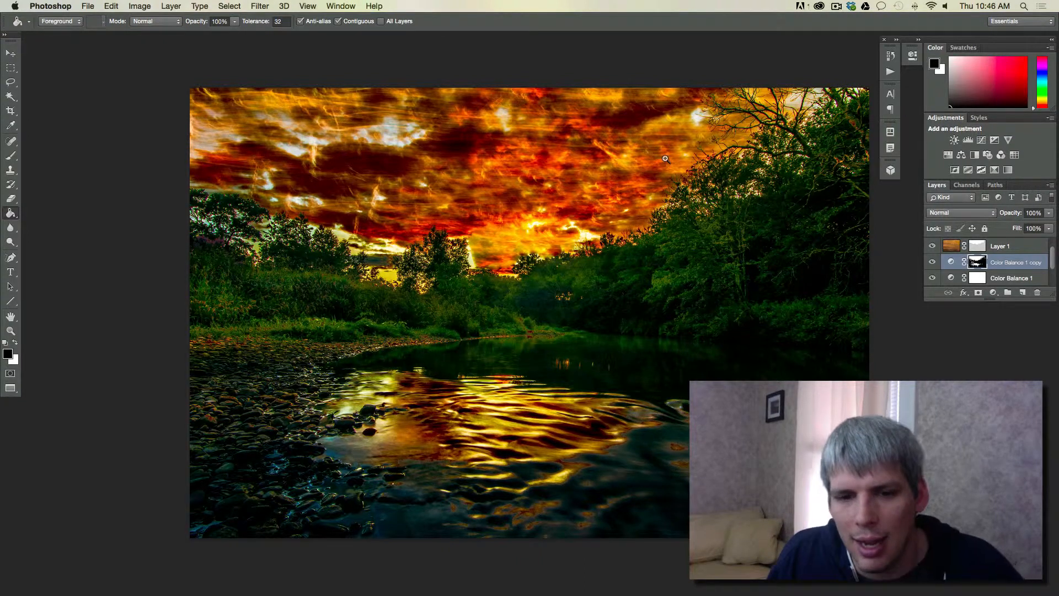
# Hide all layers above the Background to view the original photo, and briefly preview Layer 1 copy 2 on its own over it
pyautogui.scroll(-2, 947, 257)
pyautogui.scroll(4, 946, 256)
pyautogui.moveTo(932, 243)
pyautogui.mouseDown()
pyautogui.moveTo(935, 279)
pyautogui.moveTo(934, 264)
pyautogui.mouseUp()
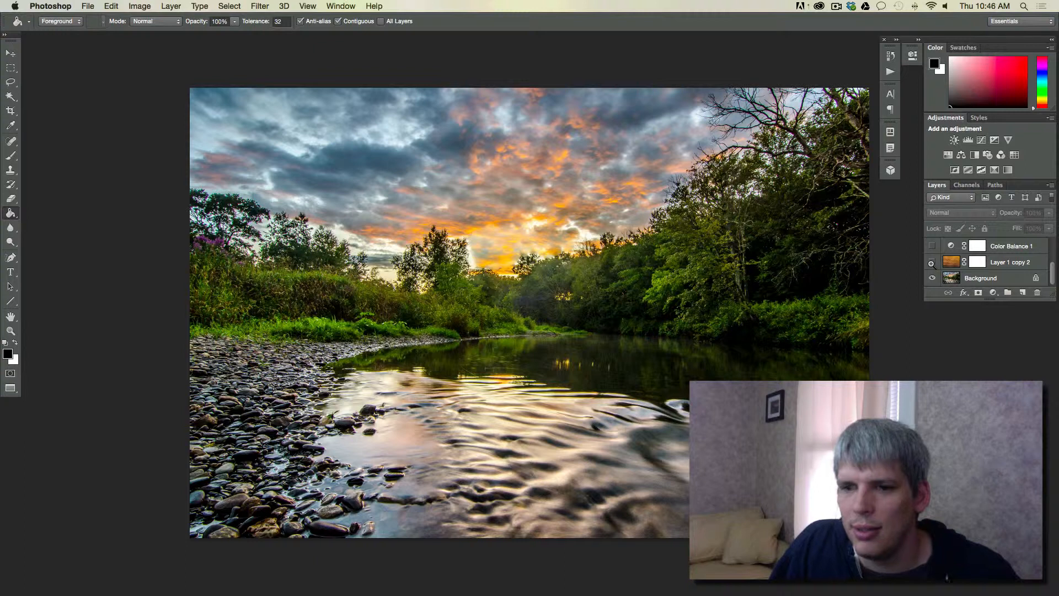
pyautogui.click(932, 263)
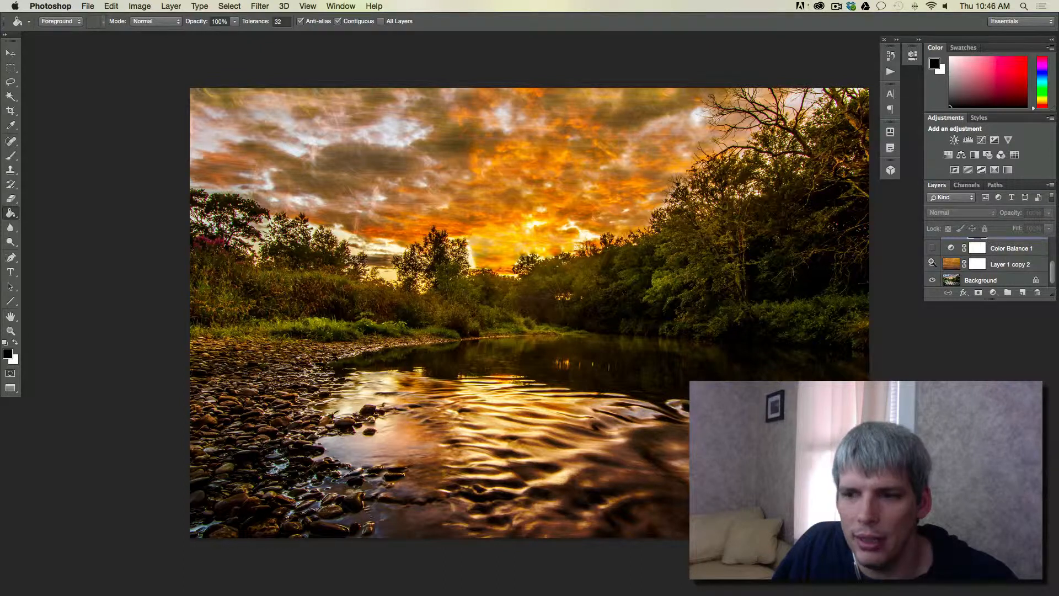
pyautogui.click(932, 263)
# Show both Color Balance layers, Layer 1, Layer 1 copy and Layer 1 copy 2 again to compare the finished blend with the original
pyautogui.scroll(1, 932, 259)
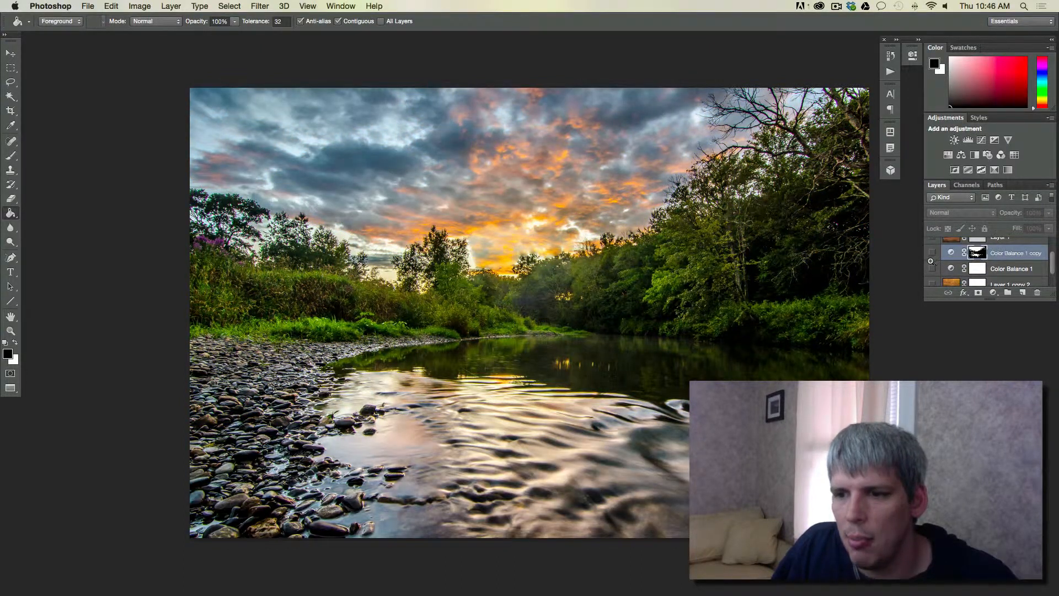
pyautogui.click(932, 268)
pyautogui.click(931, 252)
pyautogui.click(932, 239)
pyautogui.scroll(1, 933, 247)
pyautogui.scroll(1, 934, 257)
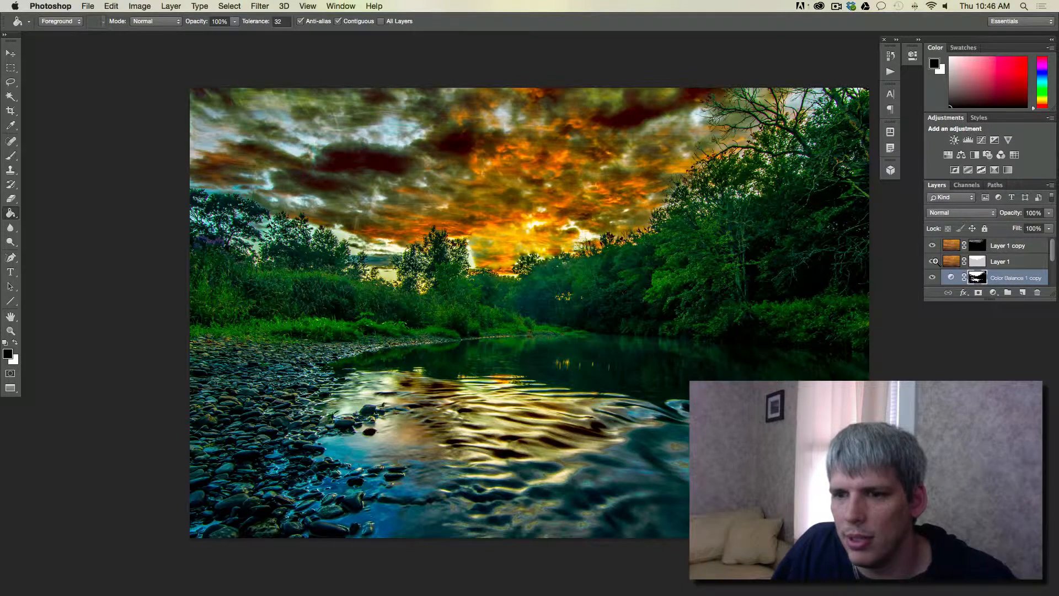
pyautogui.scroll(-3, 933, 251)
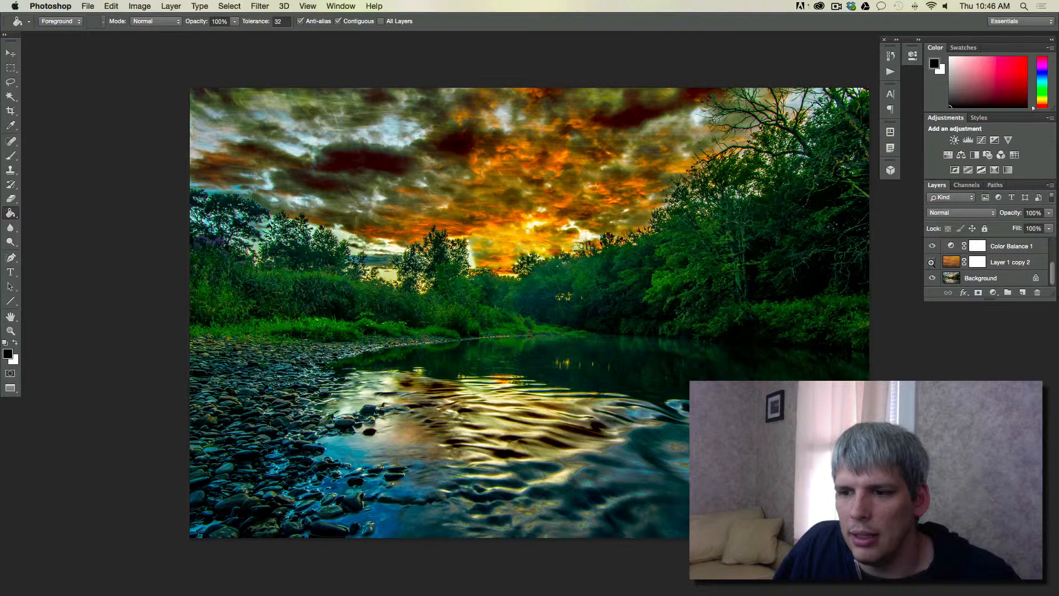
pyautogui.click(932, 262)
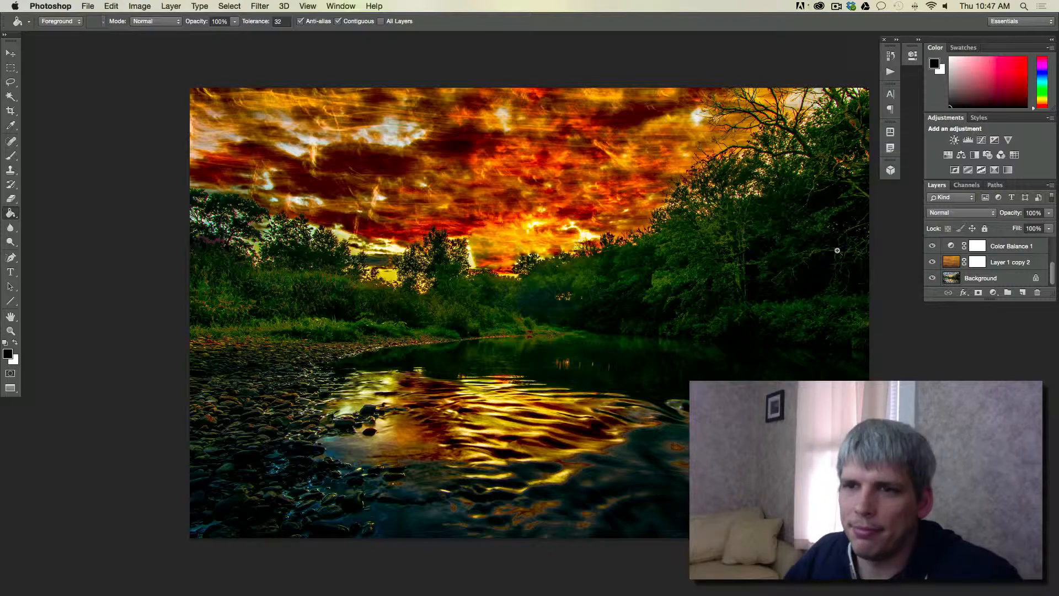
pyautogui.click(836, 6)
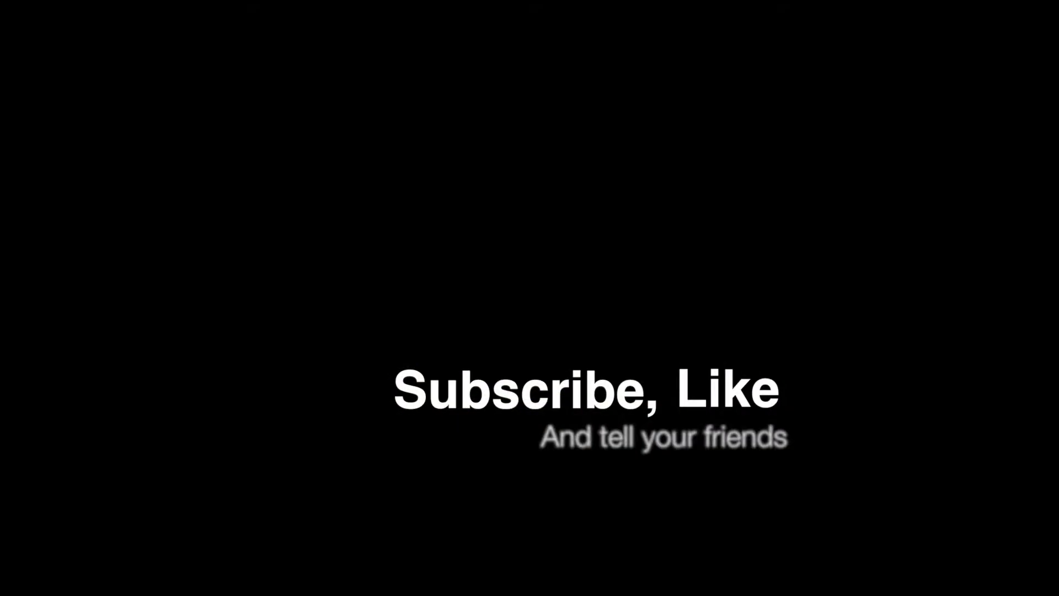